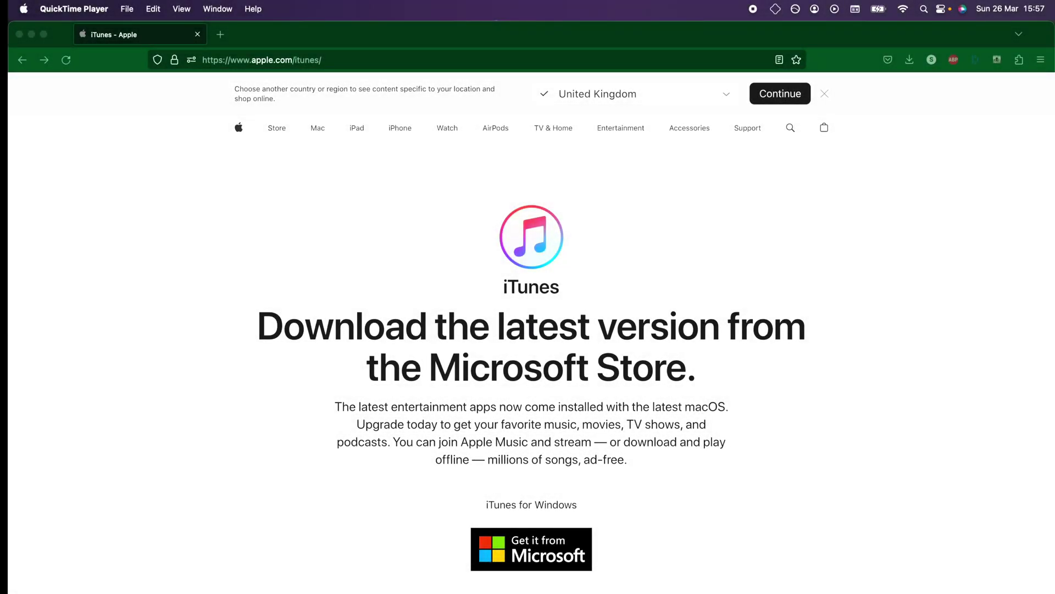
pyautogui.scroll(-1, 461, 387)
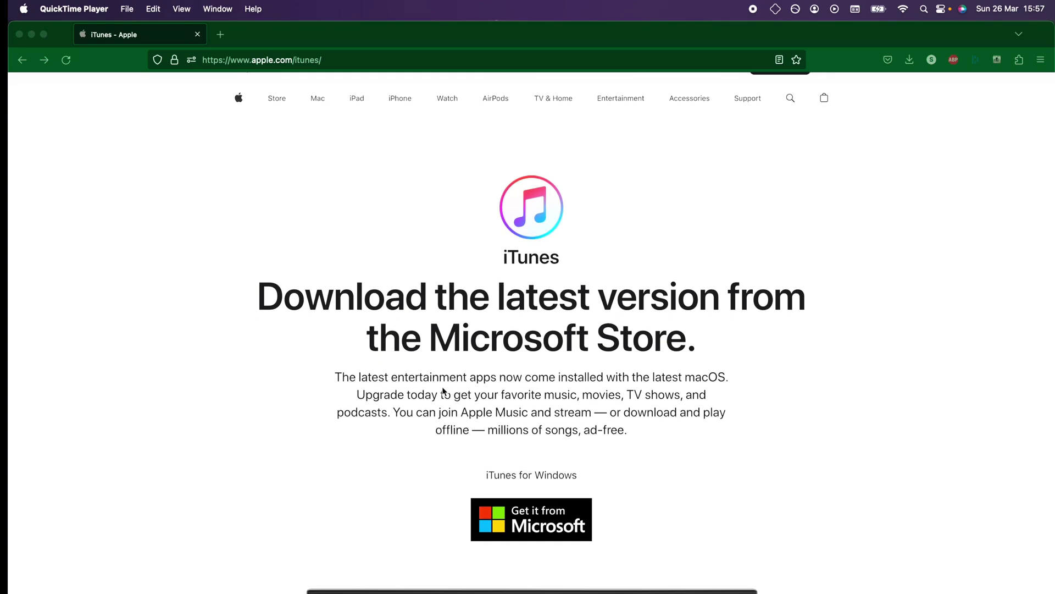
# Select parts of the web address in Firefox's address bar and dismiss the suggestions.
pyautogui.click(277, 62)
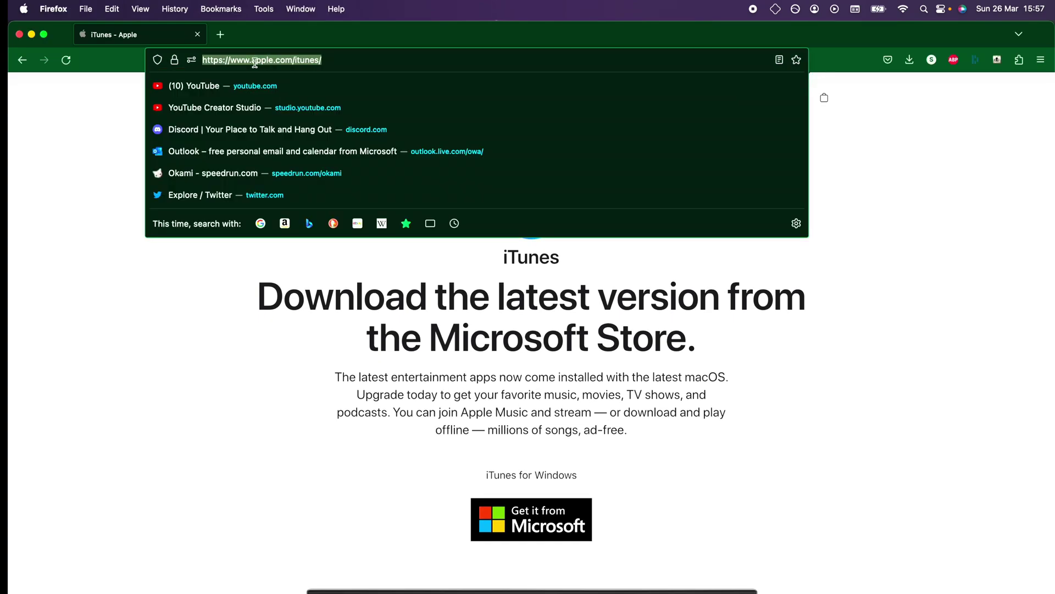
pyautogui.moveTo(226, 60); pyautogui.dragTo(347, 60)
pyautogui.click(347, 61)
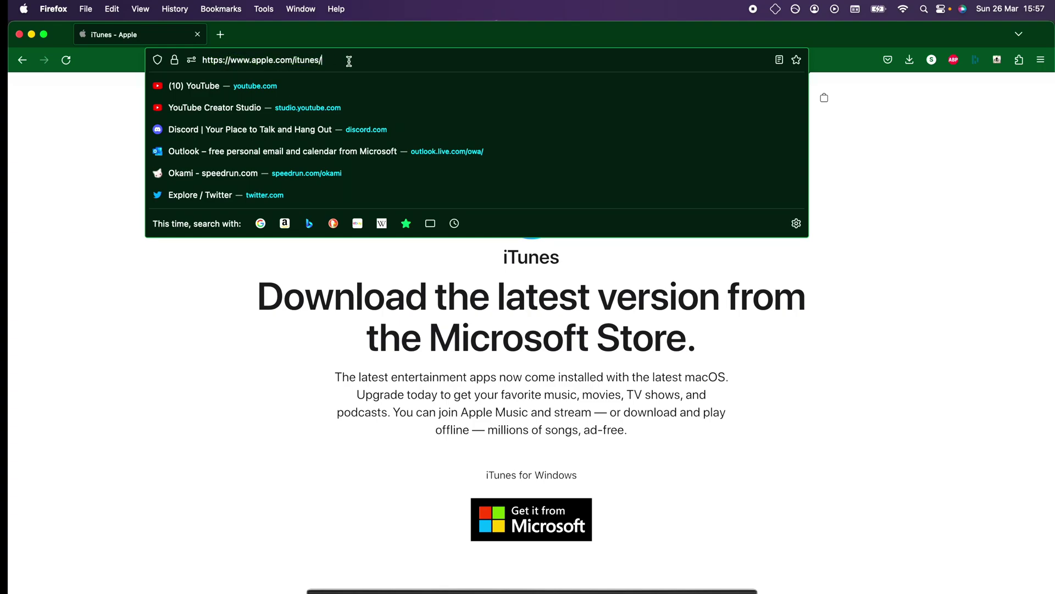
pyautogui.click(324, 346)
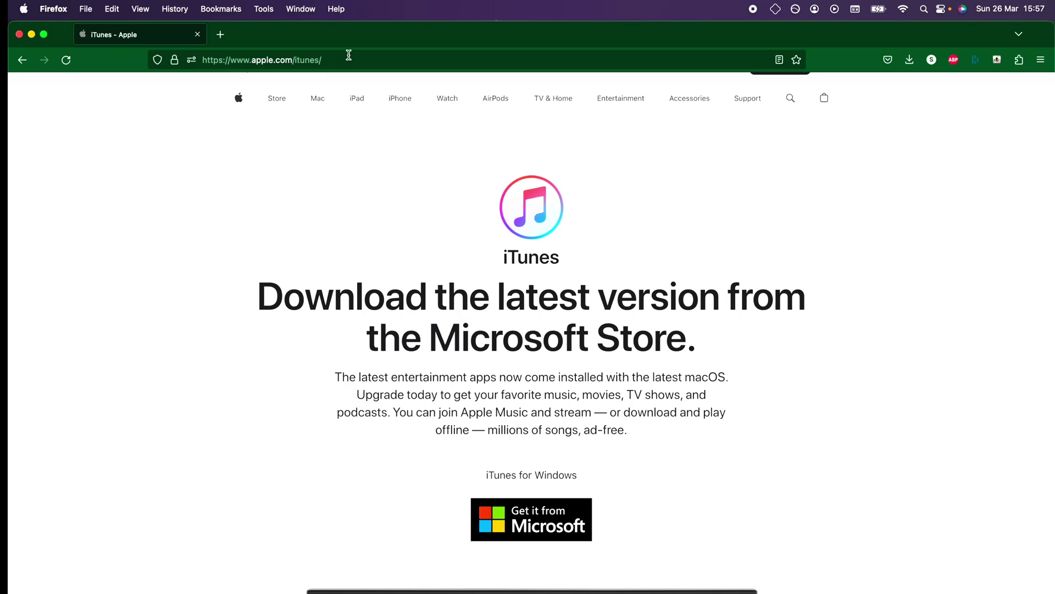
pyautogui.click(205, 60)
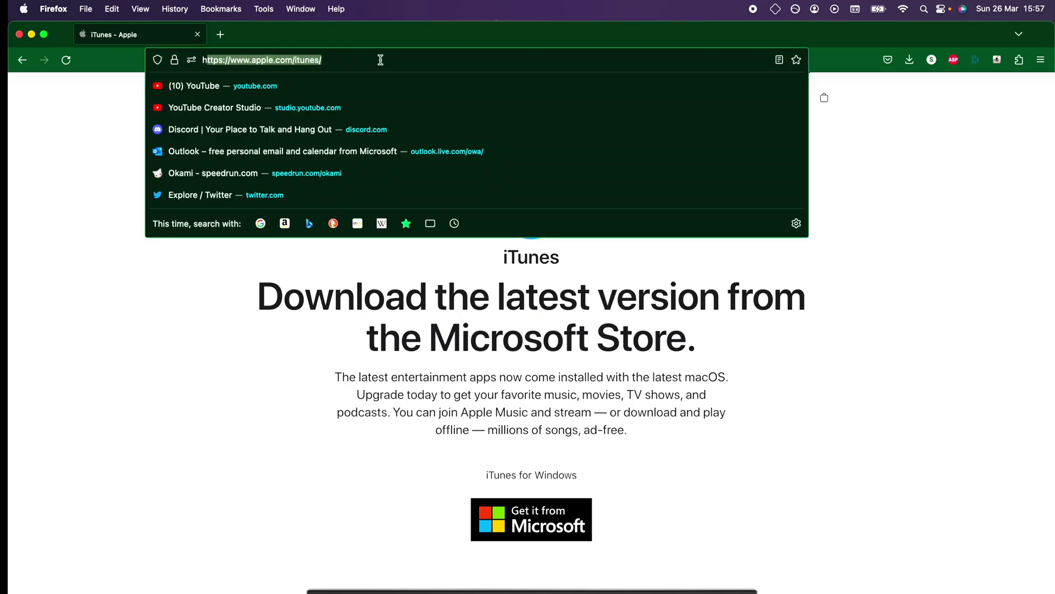
pyautogui.click(359, 366)
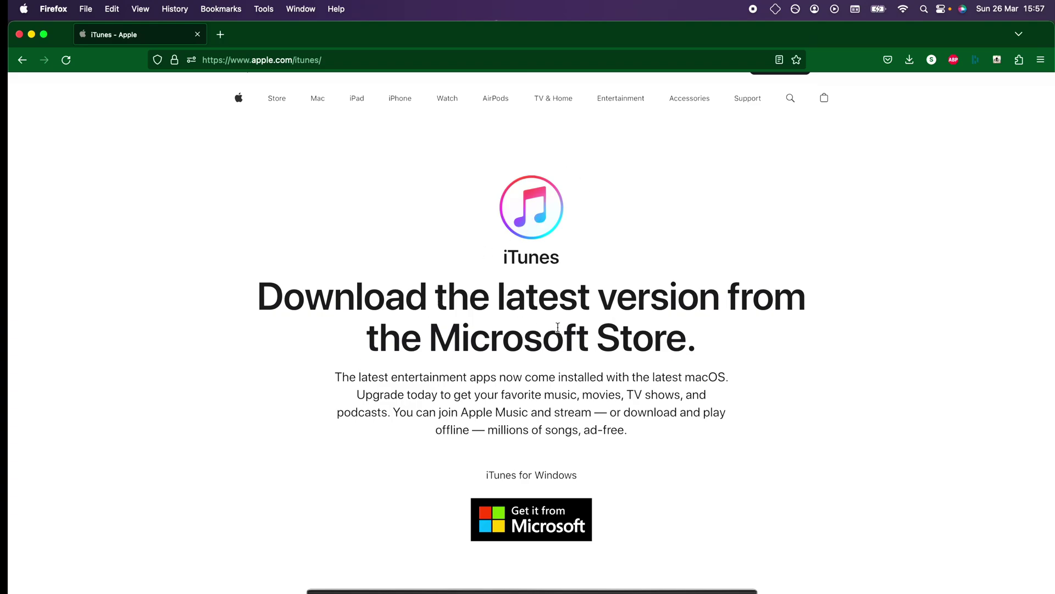
pyautogui.scroll(-3, 536, 330)
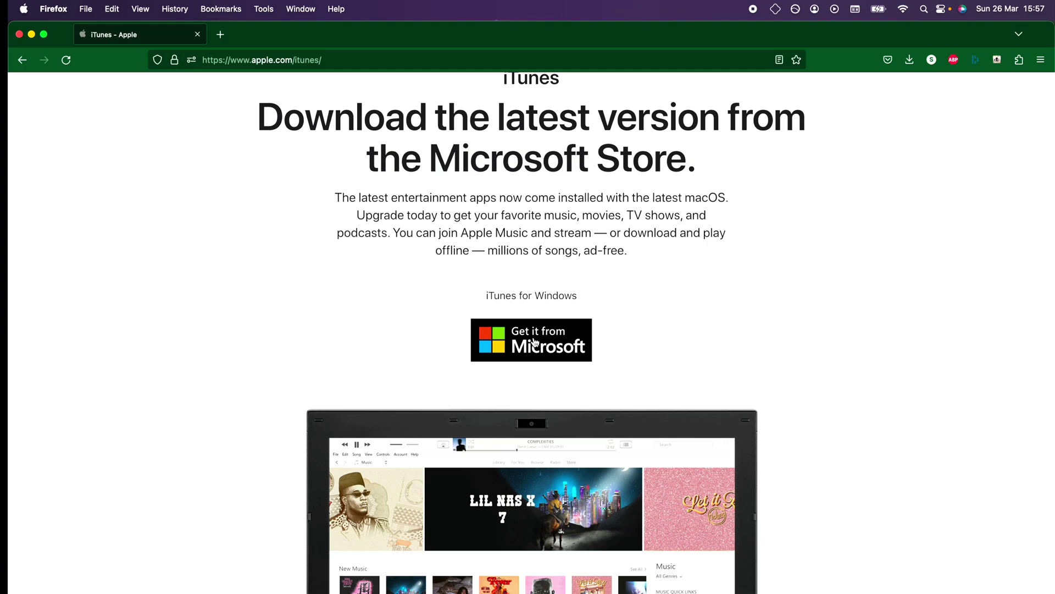
pyautogui.scroll(-3, 533, 341)
pyautogui.scroll(-5, 533, 338)
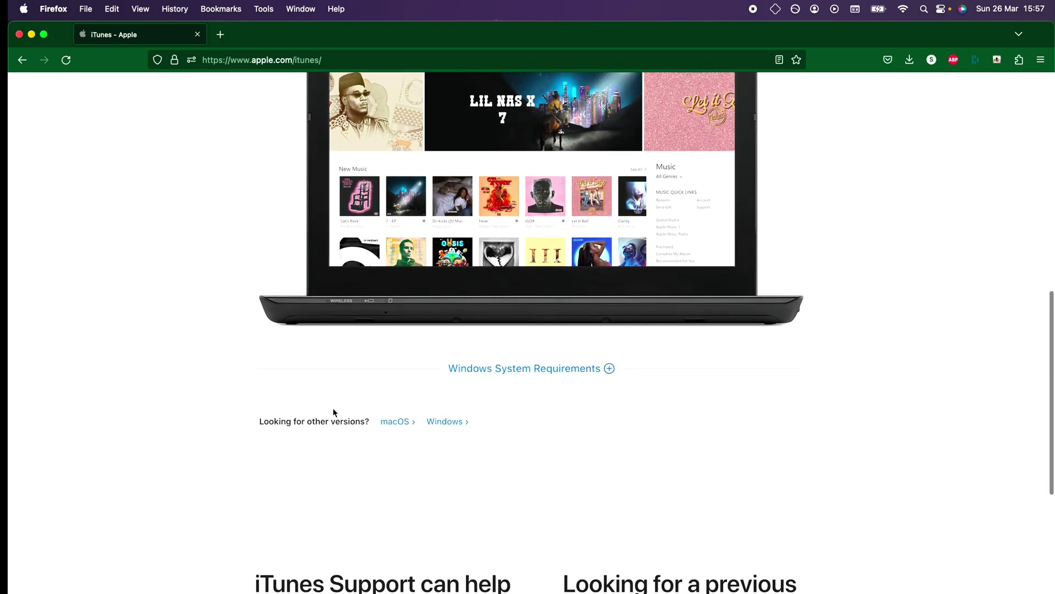
pyautogui.scroll(2, 333, 408)
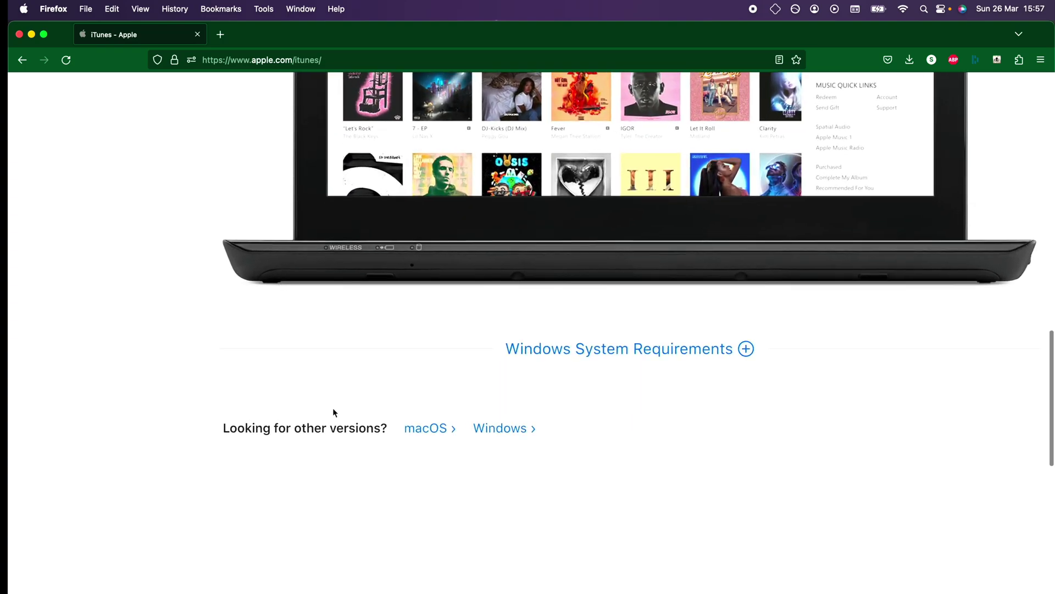
# Start the 64-bit iTunes for Windows download, then cancel it from the downloads list.
pyautogui.click(500, 430)
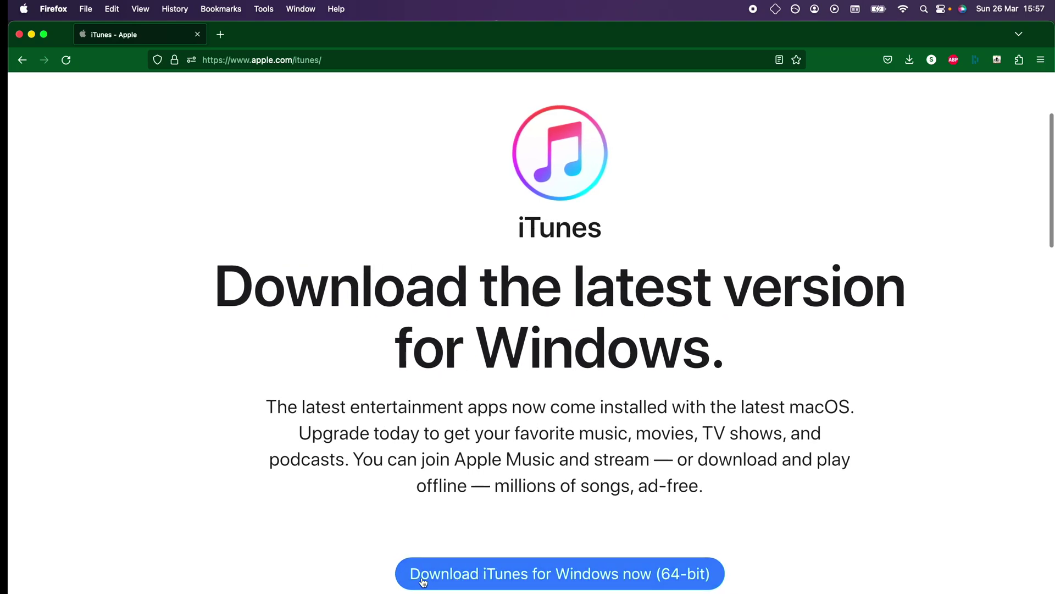
pyautogui.click(541, 576)
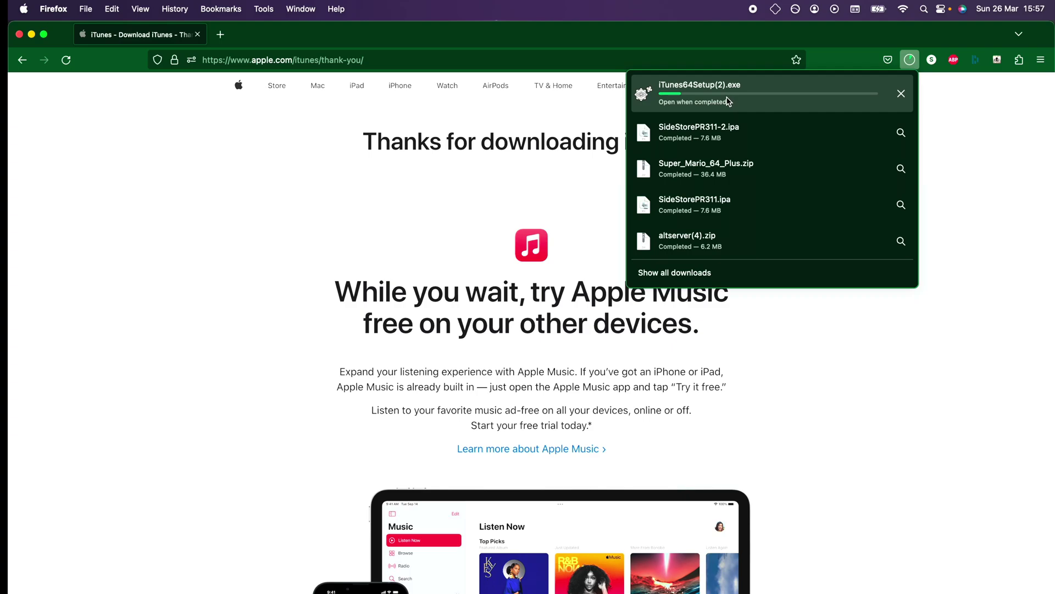
pyautogui.click(900, 97)
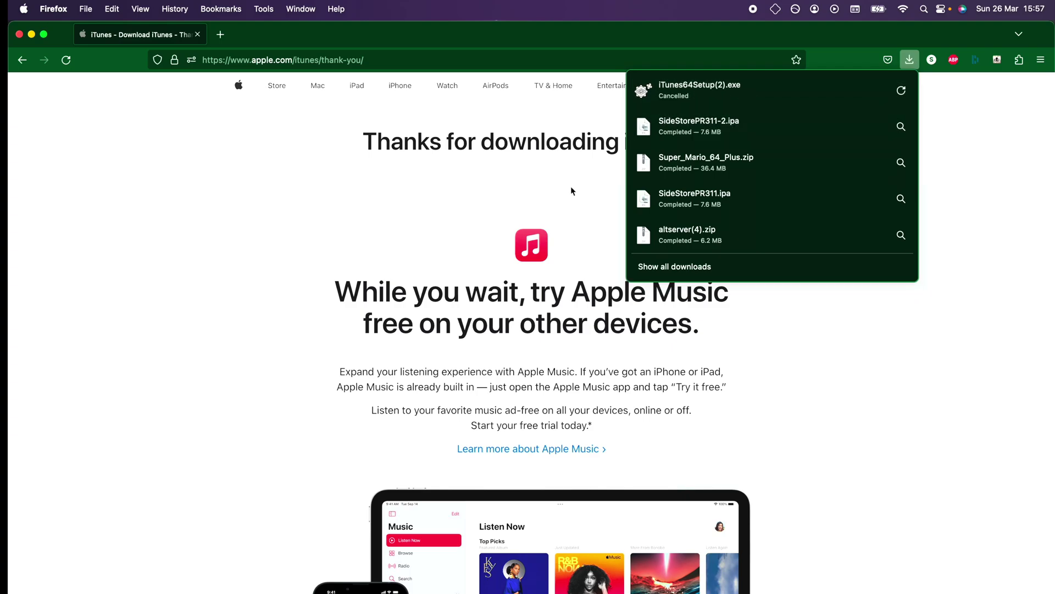
pyautogui.click(524, 188)
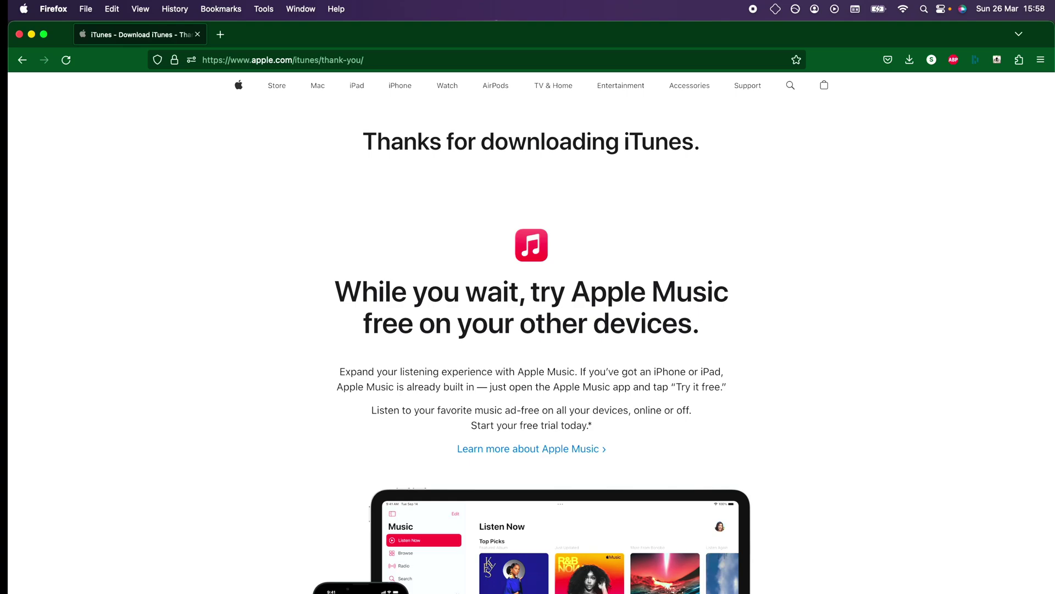
# Bring Finder to the front and open the Documents folder.
pyautogui.press('super+Tab')
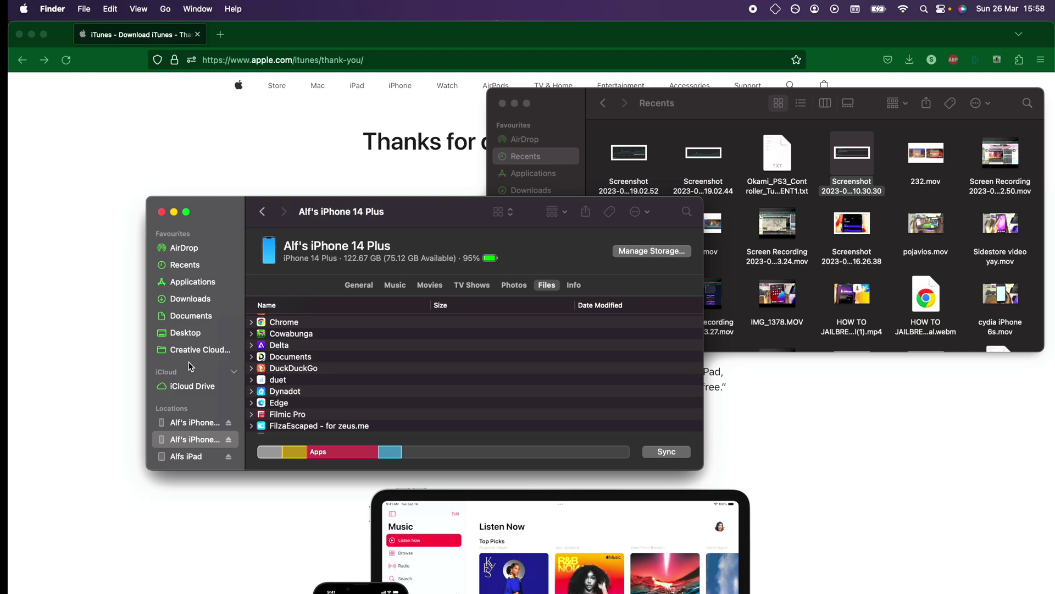
pyautogui.click(182, 316)
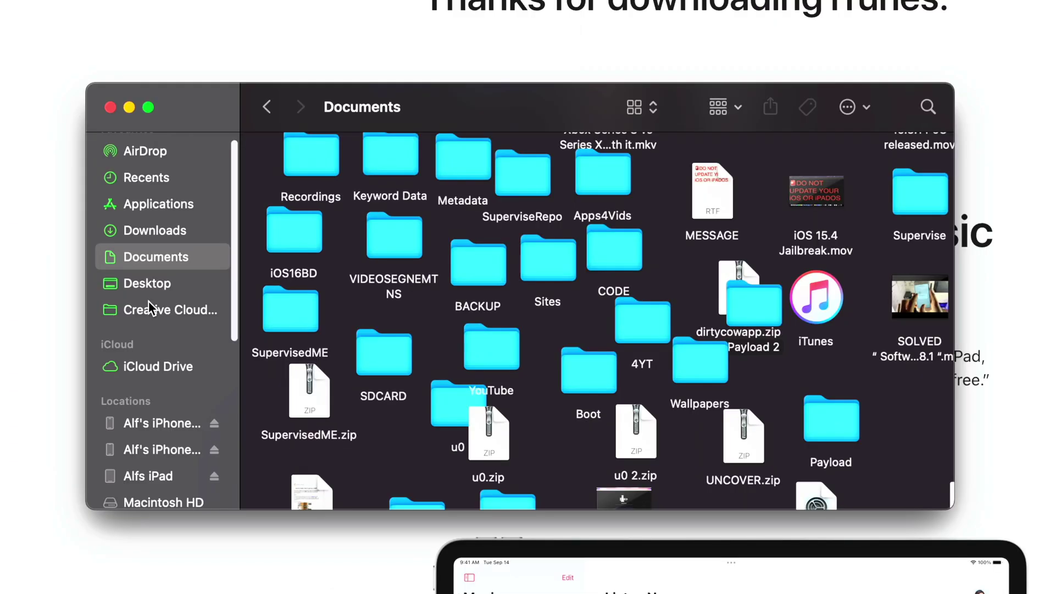
pyautogui.scroll(-5, 173, 371)
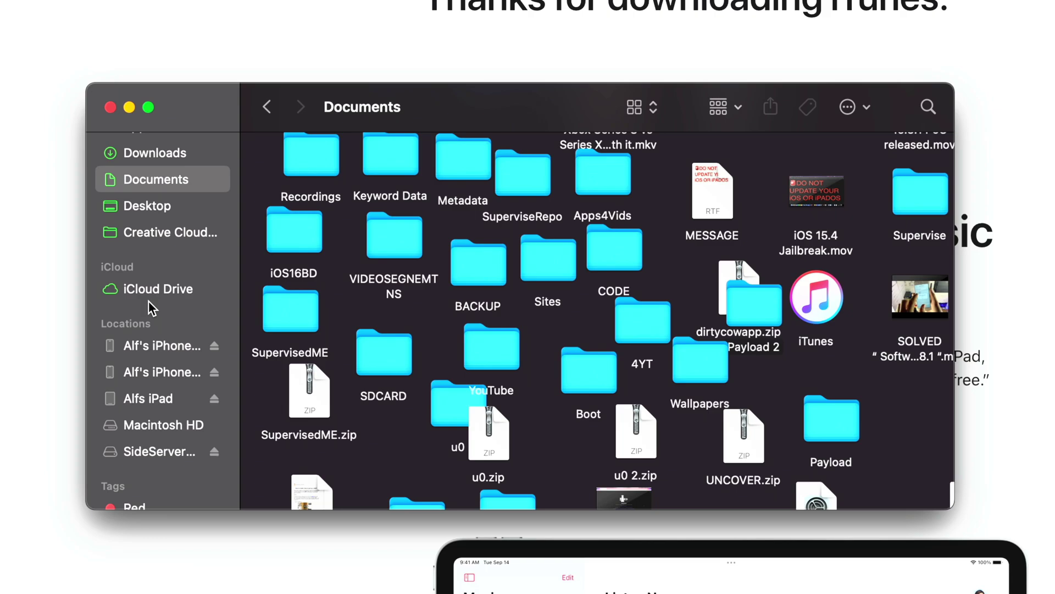
# Open the iPhone 14 Plus device page from the Finder sidebar.
pyautogui.click(141, 370)
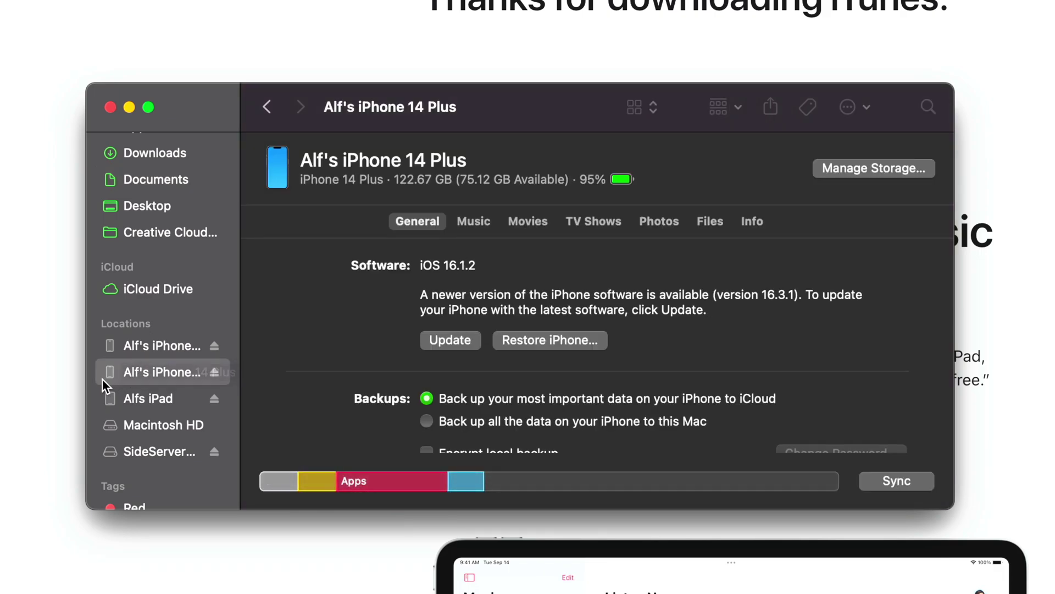
pyautogui.scroll(-1, 110, 373)
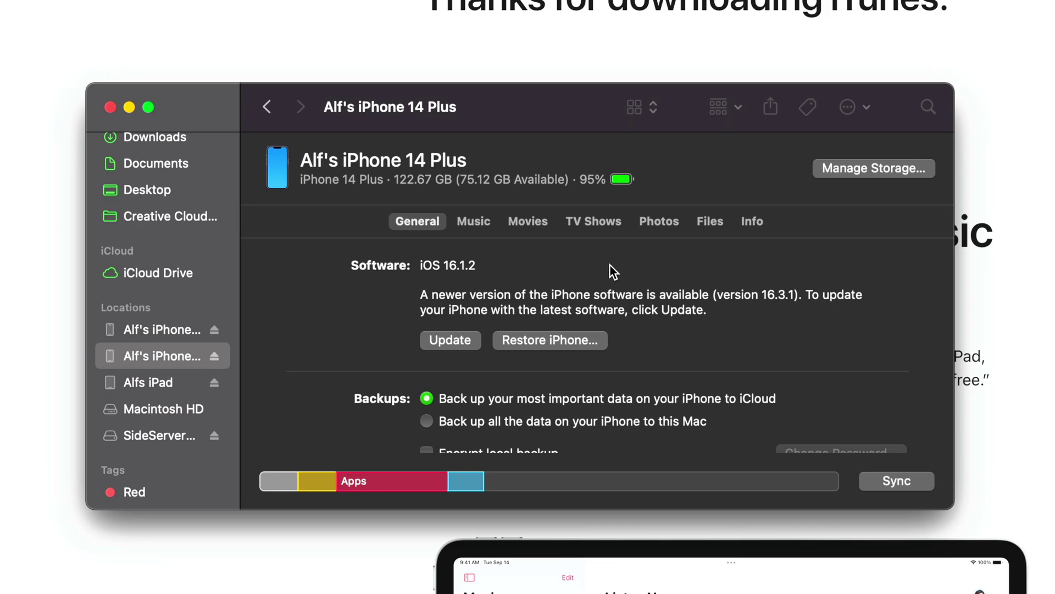
# Look through the iPhone's Music, Movies, TV Shows and Photos sync options.
pyautogui.click(487, 226)
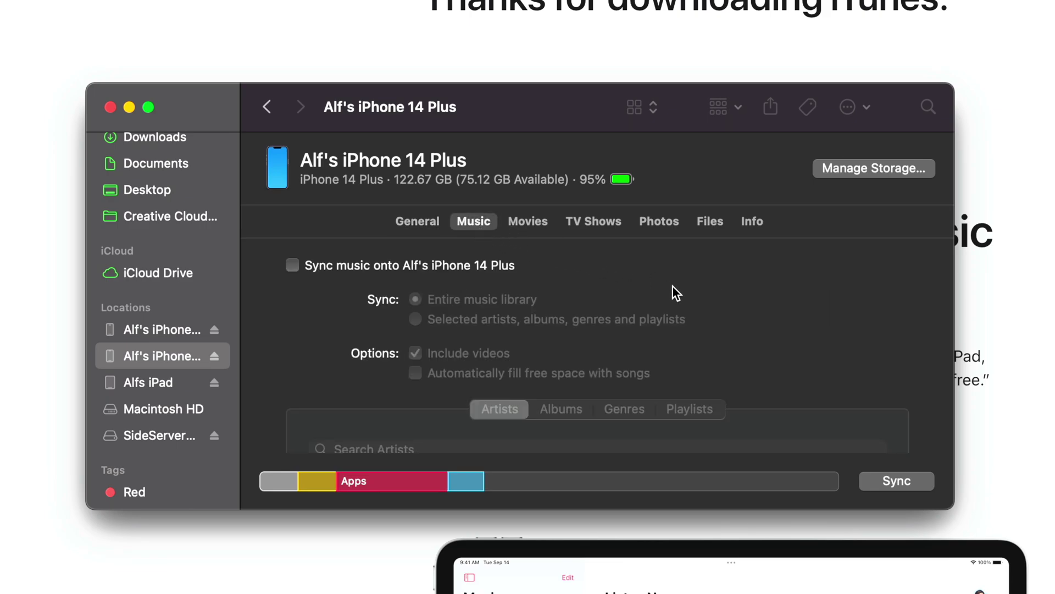
pyautogui.scroll(-3, 592, 288)
pyautogui.scroll(-3, 593, 289)
pyautogui.scroll(2, 593, 289)
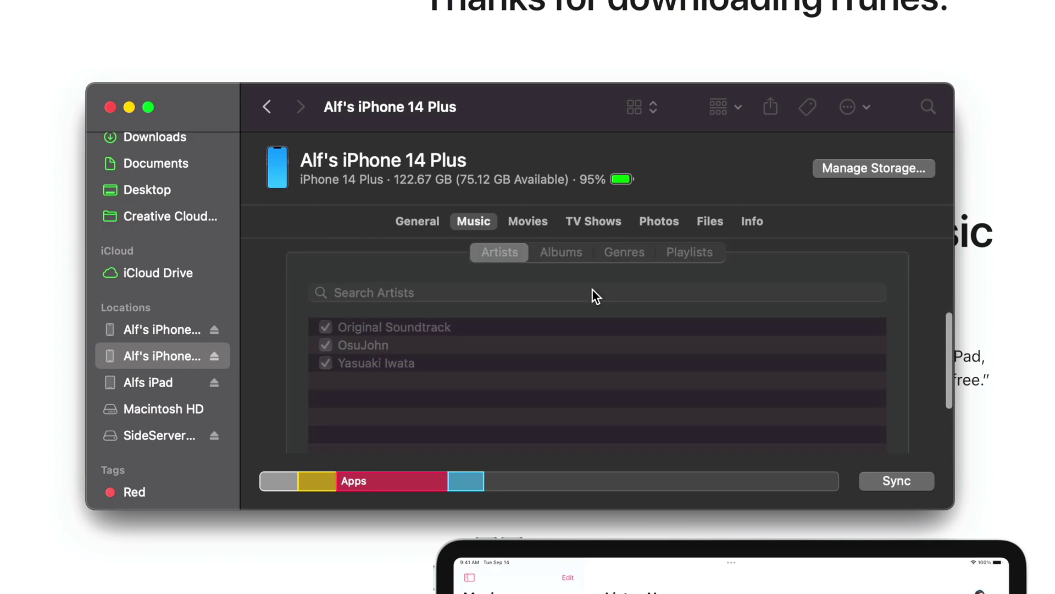
pyautogui.scroll(4, 593, 289)
pyautogui.click(532, 223)
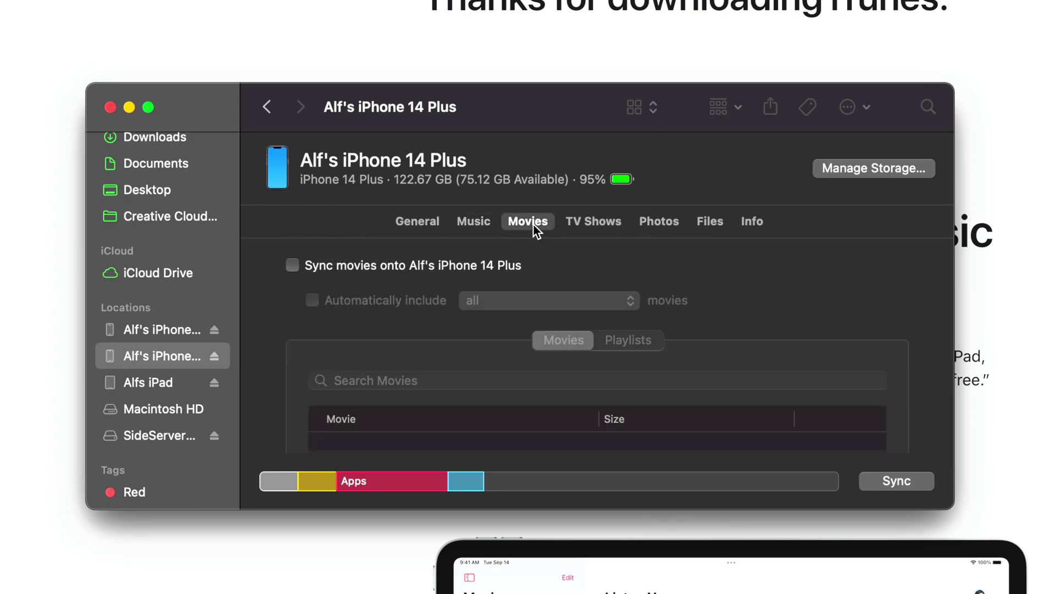
pyautogui.click(603, 219)
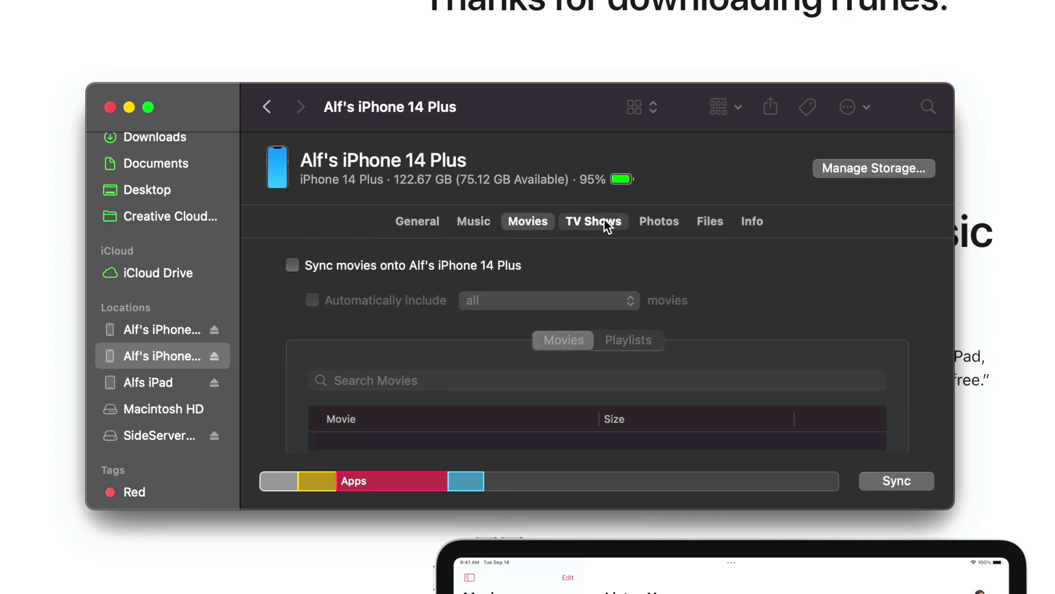
pyautogui.click(659, 222)
# In the iPhone's Files list, expand Filmic Pro and select its Proxy folder.
pyautogui.click(704, 225)
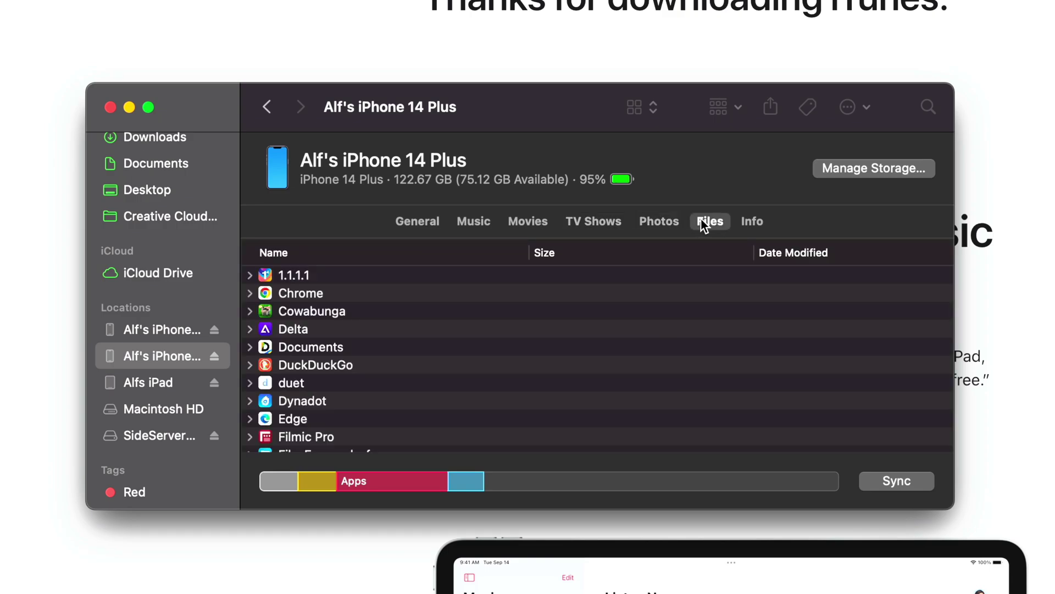
pyautogui.scroll(-5, 339, 351)
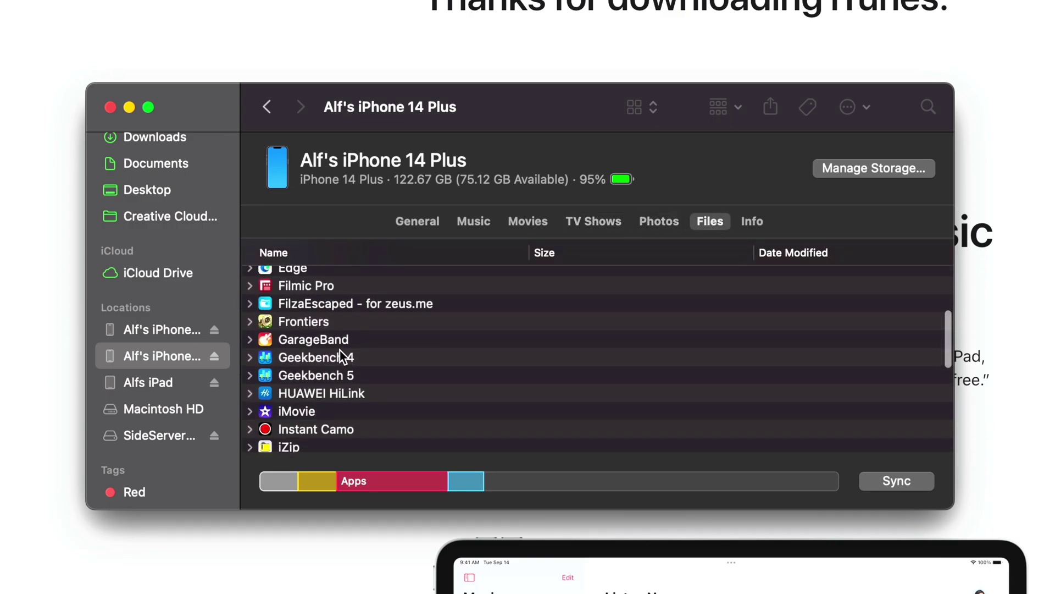
pyautogui.scroll(1, 339, 351)
pyautogui.click(250, 305)
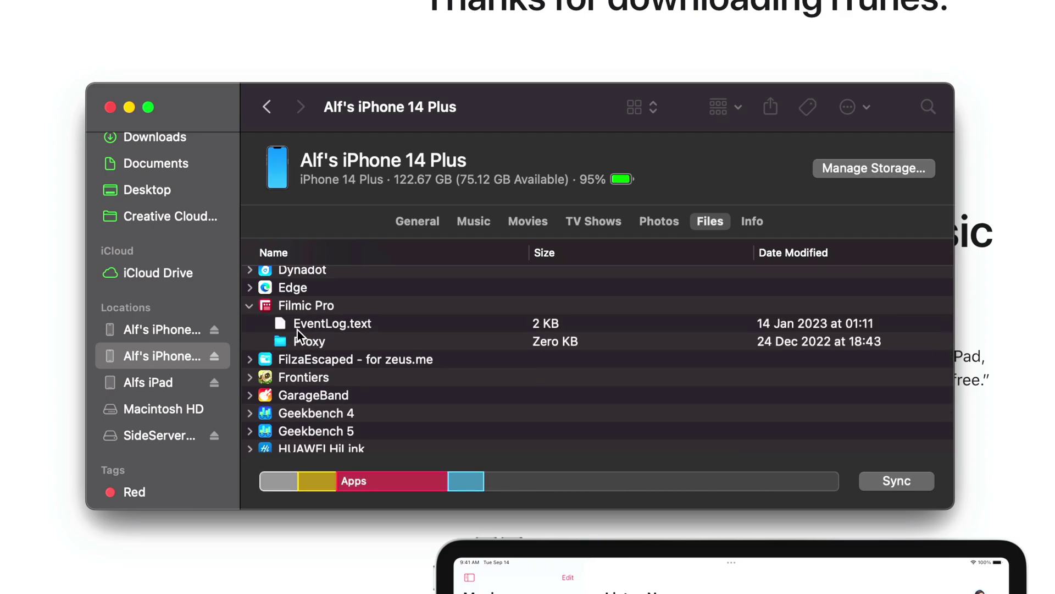
pyautogui.scroll(-10, 329, 351)
pyautogui.scroll(1, 327, 342)
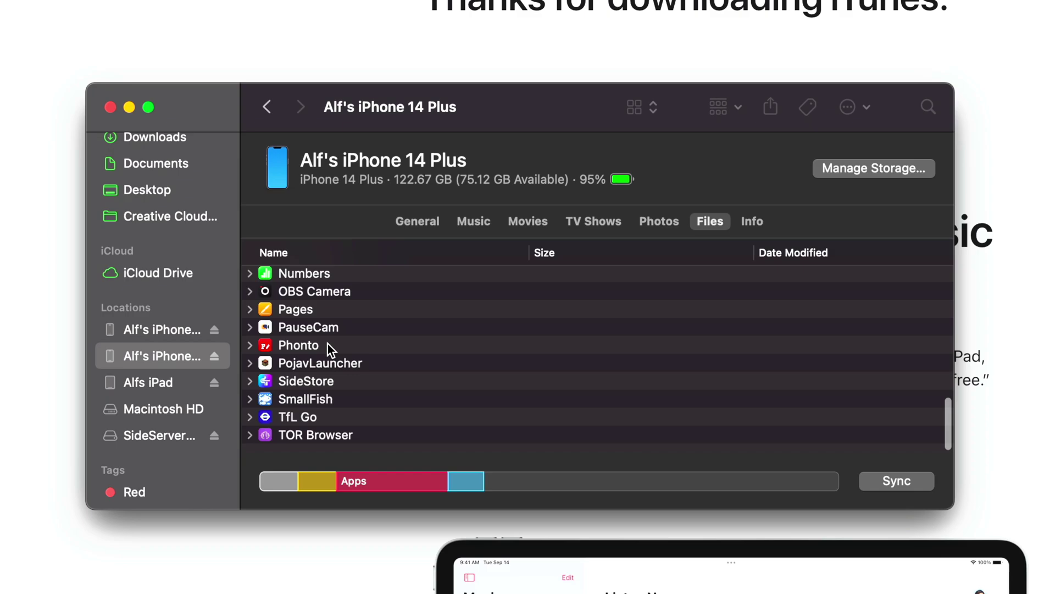
pyautogui.scroll(5, 327, 344)
pyautogui.scroll(3, 328, 344)
pyautogui.click(318, 382)
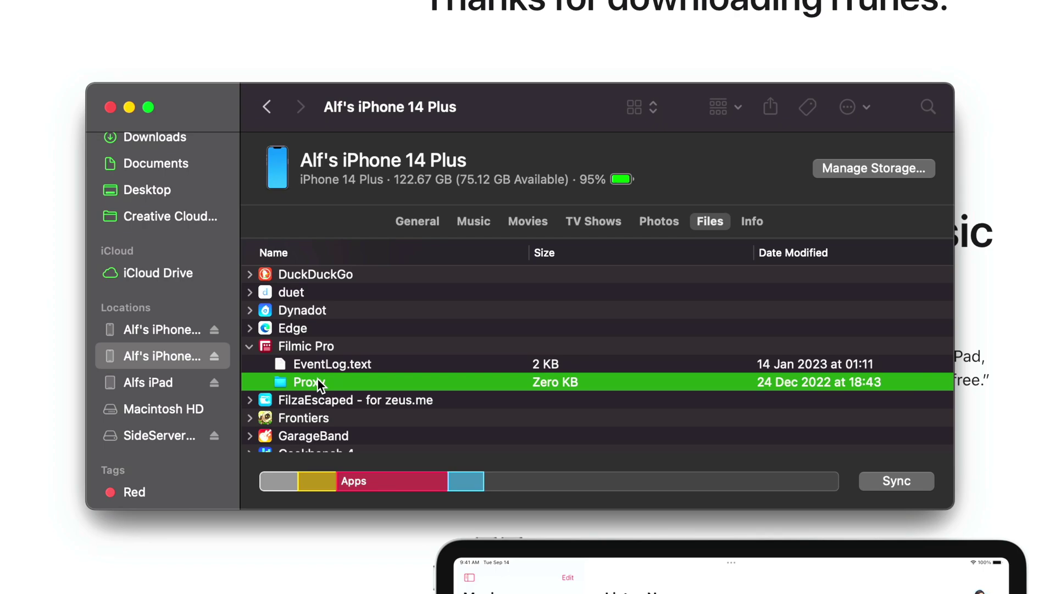
pyautogui.scroll(-5, 318, 379)
pyautogui.scroll(-3, 348, 389)
# Expand iZip and inspect Example.zip and Info.plist, dismissing Example.zip's context menu.
pyautogui.click(250, 303)
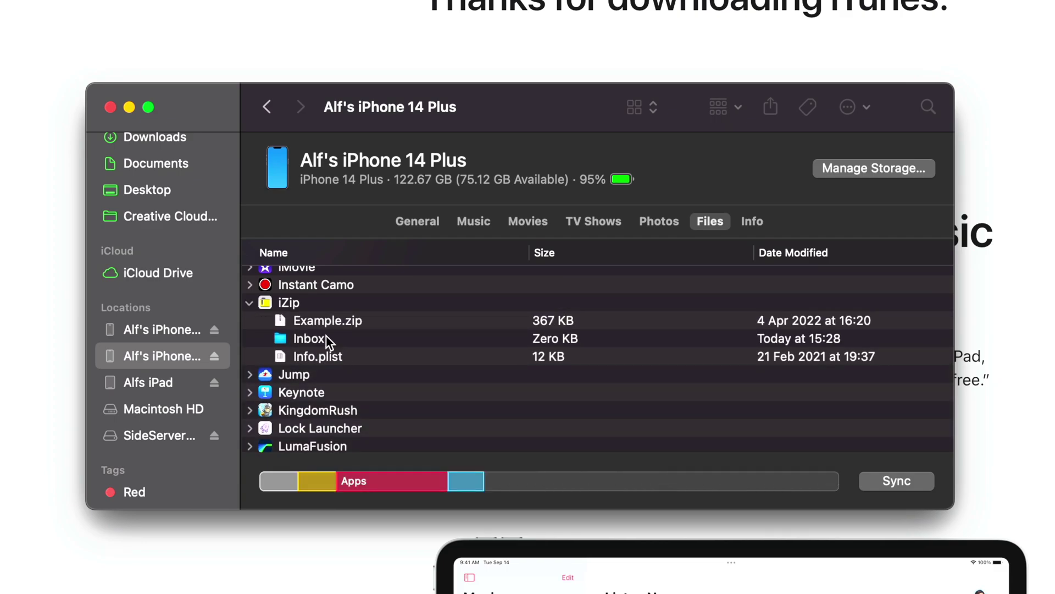
pyautogui.click(322, 322)
pyautogui.click(317, 356)
pyautogui.click(324, 323)
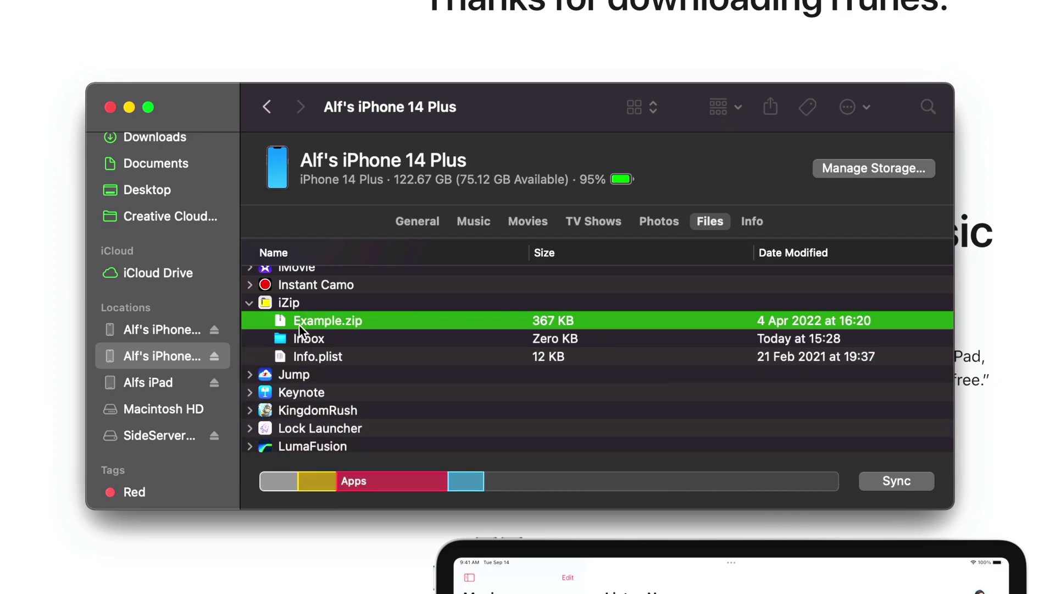
pyautogui.click(281, 360)
pyautogui.click(311, 324)
pyautogui.rightClick(355, 326)
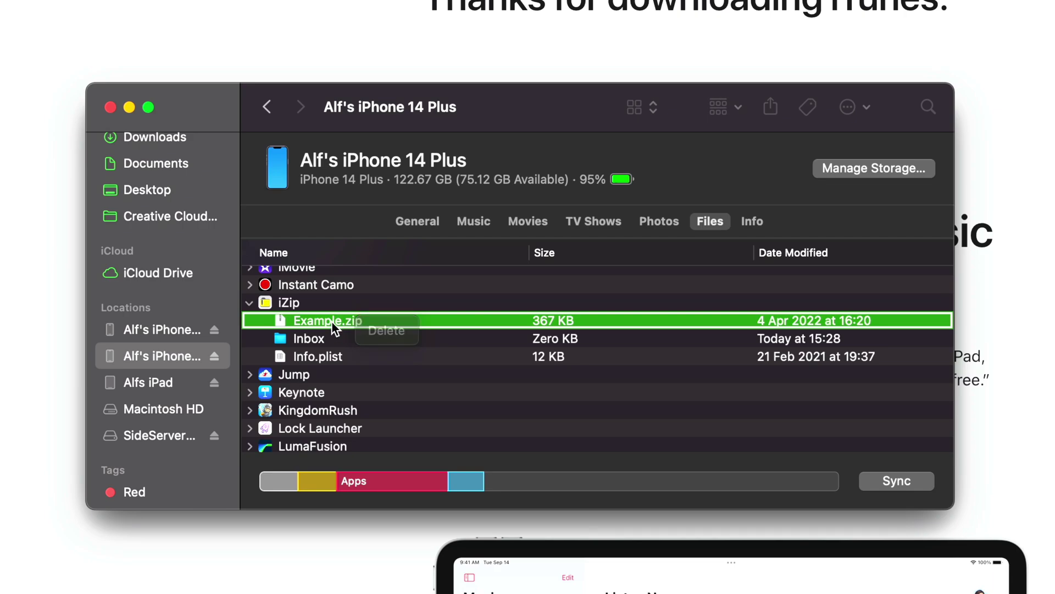
pyautogui.click(333, 322)
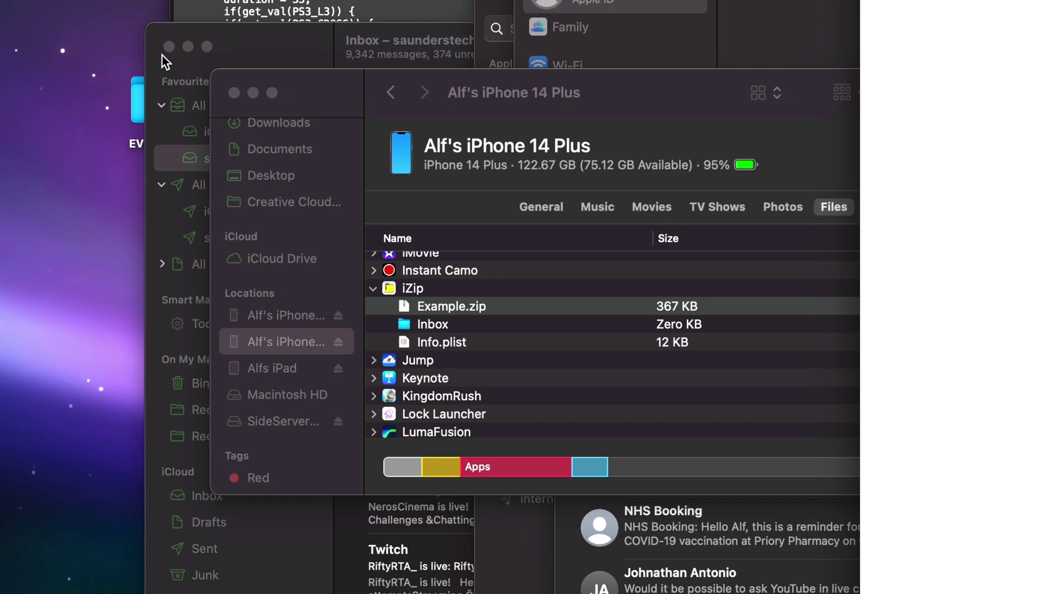
# Copy Example.zip from iZip to the desktop and unzip it.
pyautogui.click(433, 309)
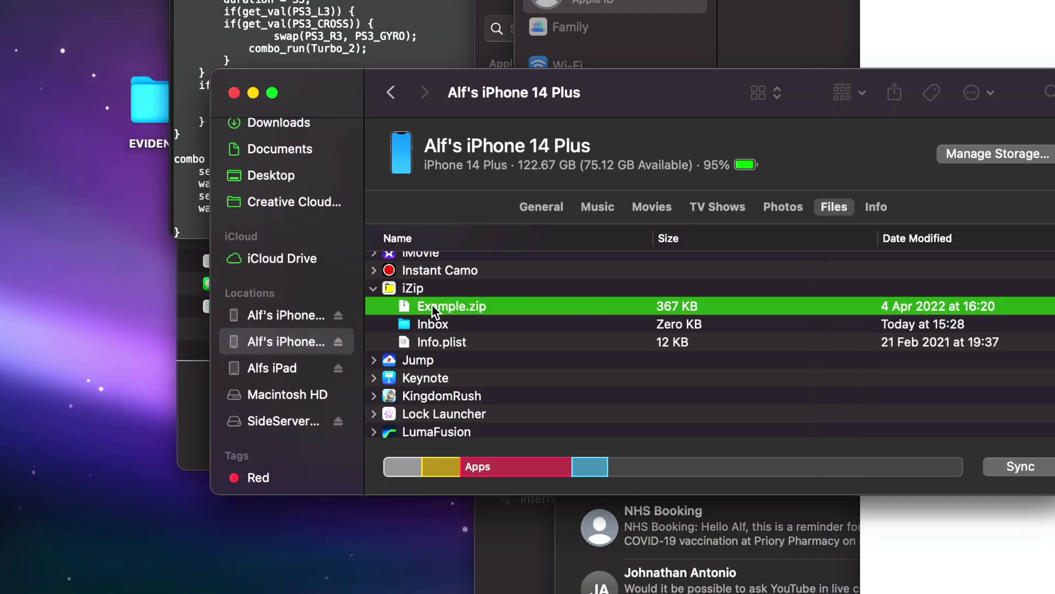
pyautogui.moveTo(433, 309); pyautogui.dragTo(99, 331)
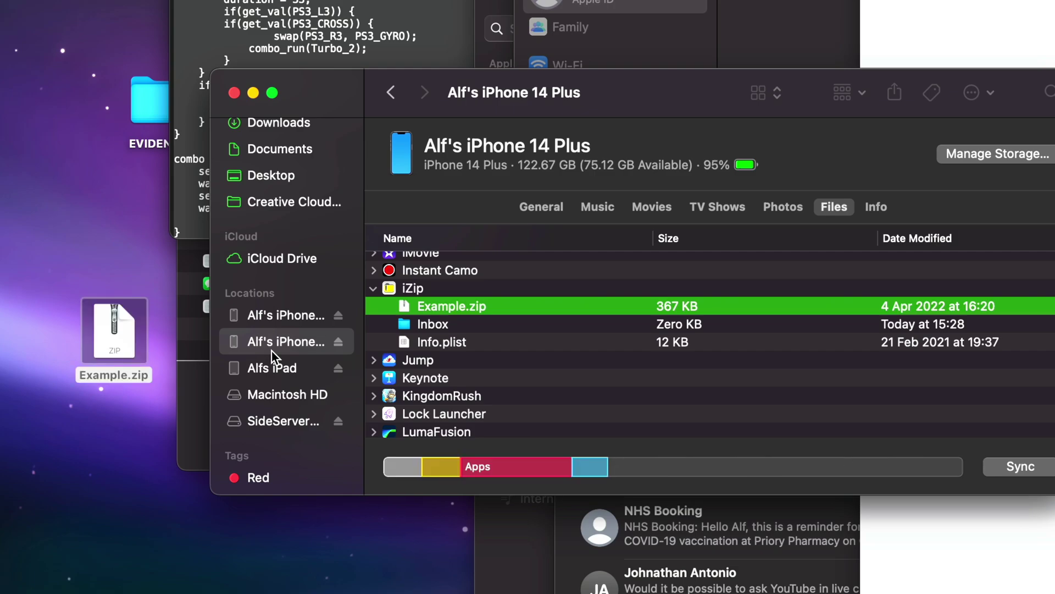
pyautogui.click(131, 347)
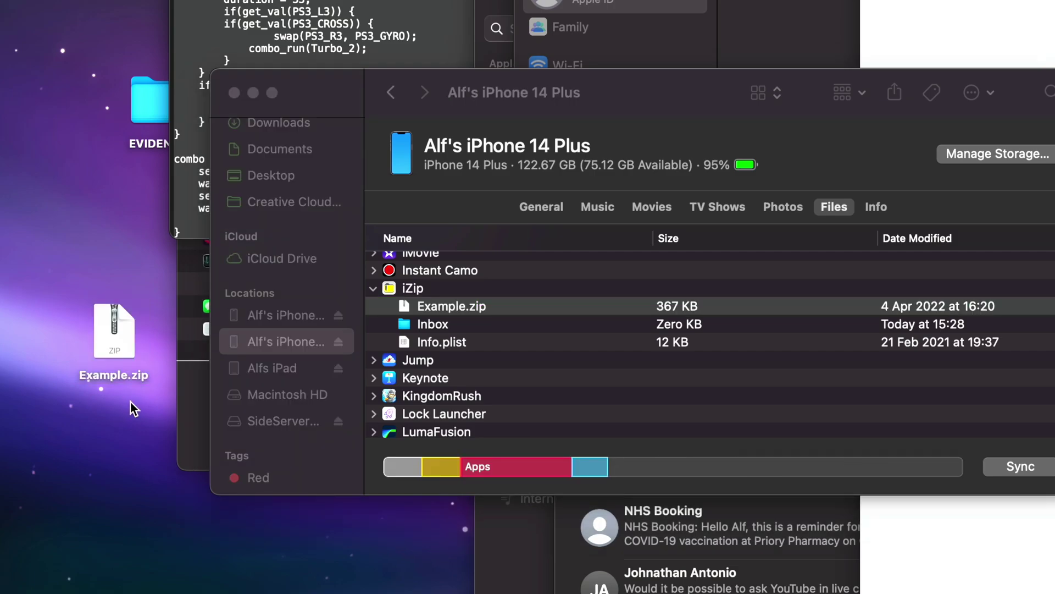
pyautogui.doubleClick(123, 328)
# Open the extracted Example folder, select its files, then close the window.
pyautogui.doubleClick(129, 349)
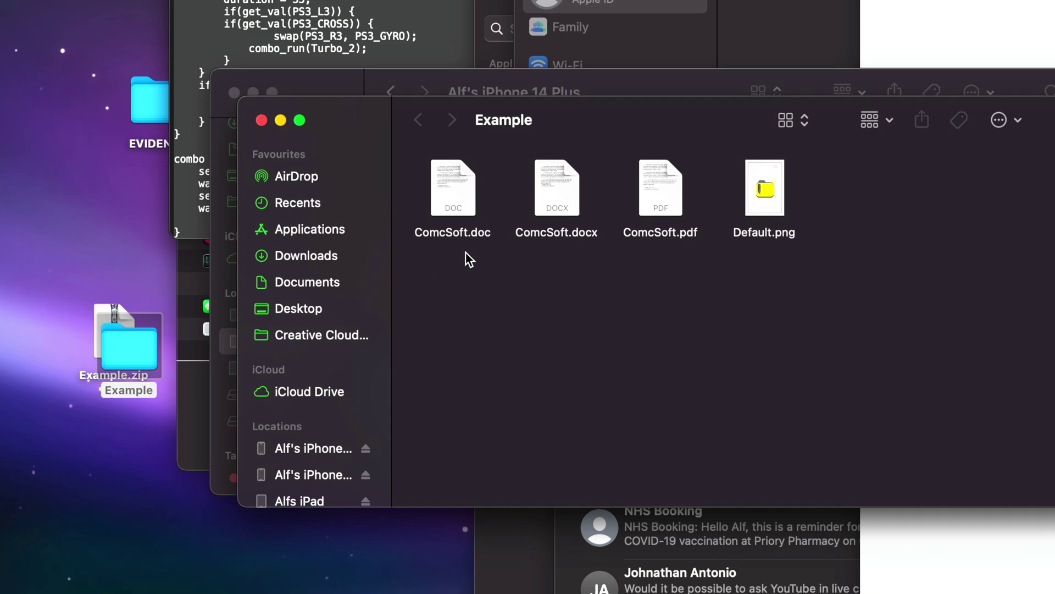
pyautogui.moveTo(466, 253)
pyautogui.mouseDown()
pyautogui.moveTo(820, 198)
pyautogui.moveTo(471, 202)
pyautogui.moveTo(601, 303)
pyautogui.mouseUp()
pyautogui.click(427, 222)
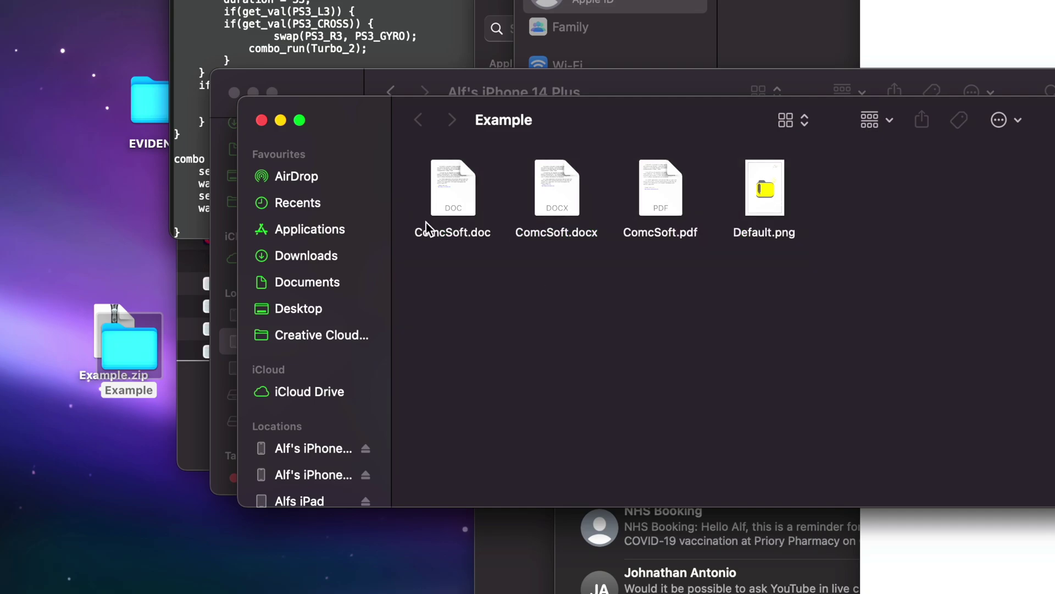
pyautogui.click(261, 121)
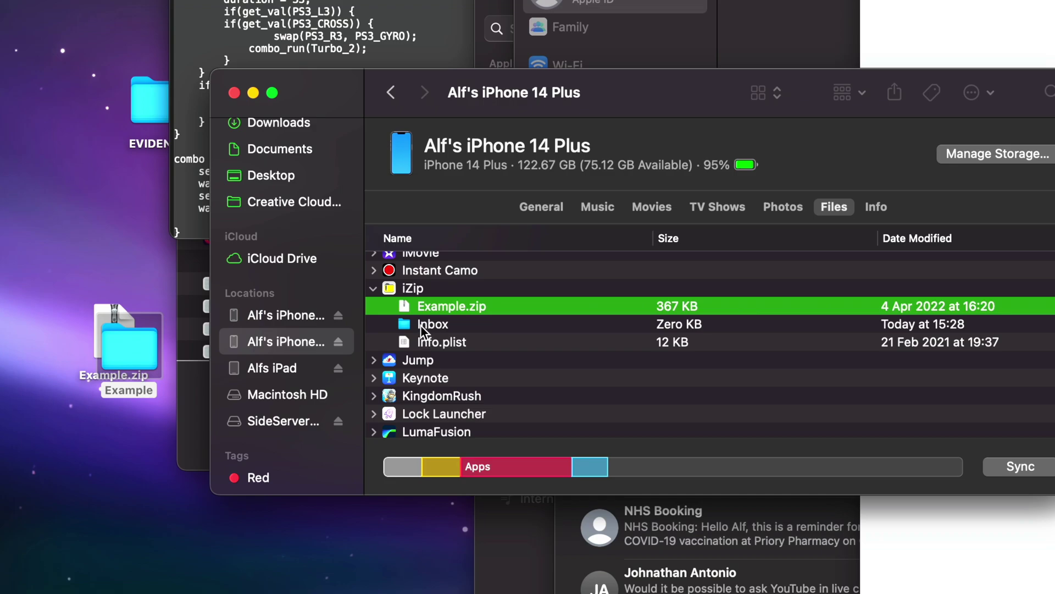
# Select Info.plist through Example.zip in iZip and drag all three items onto the desktop.
pyautogui.click(388, 341)
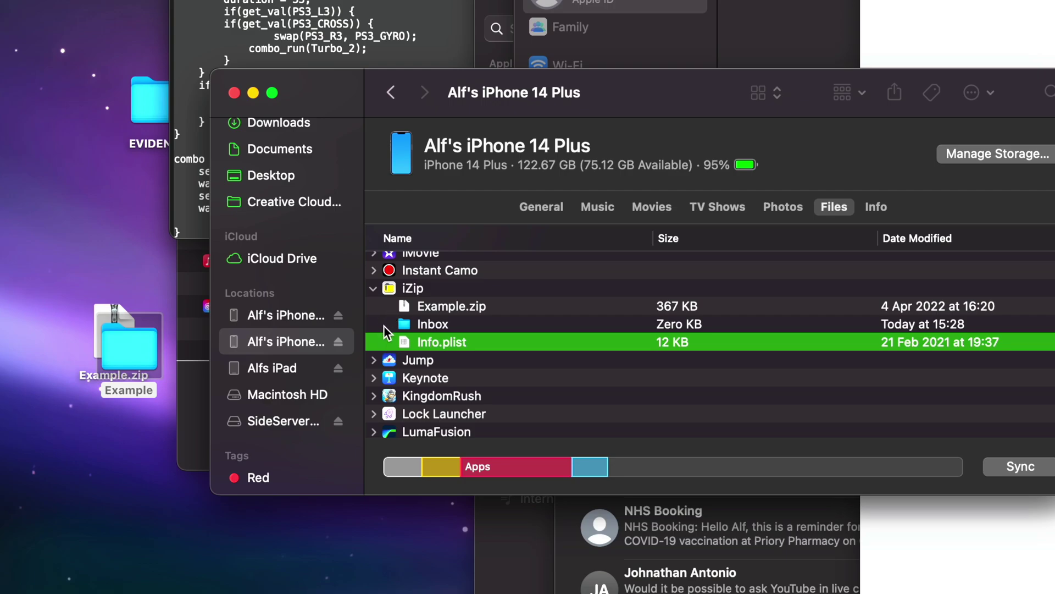
pyautogui.keyDown('shift'); pyautogui.click(383, 325); pyautogui.keyUp('shift')
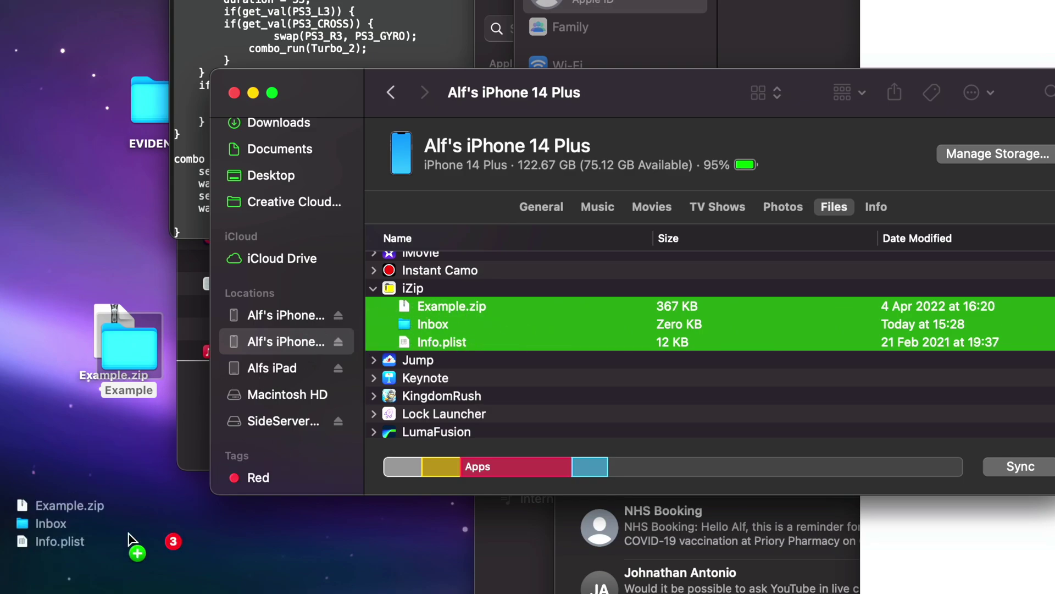
pyautogui.moveTo(527, 329); pyautogui.dragTo(105, 547)
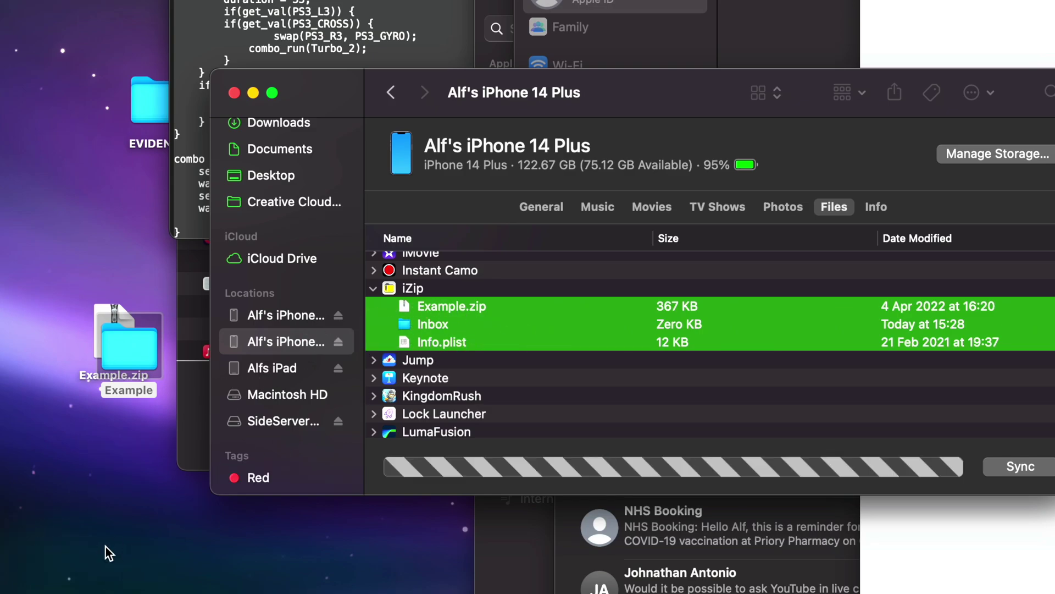
pyautogui.click(320, 570)
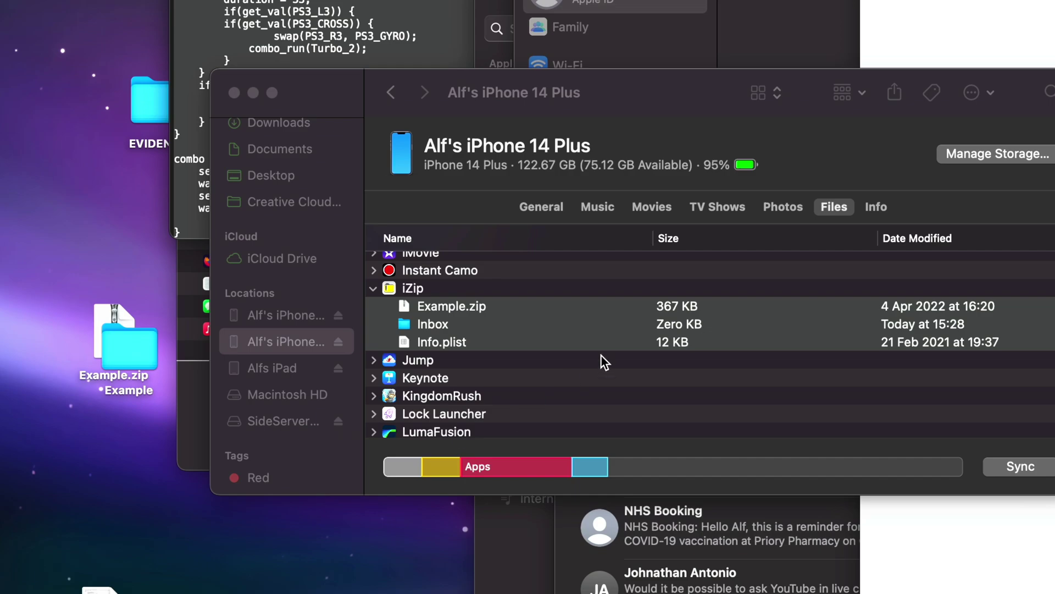
pyautogui.click(793, 208)
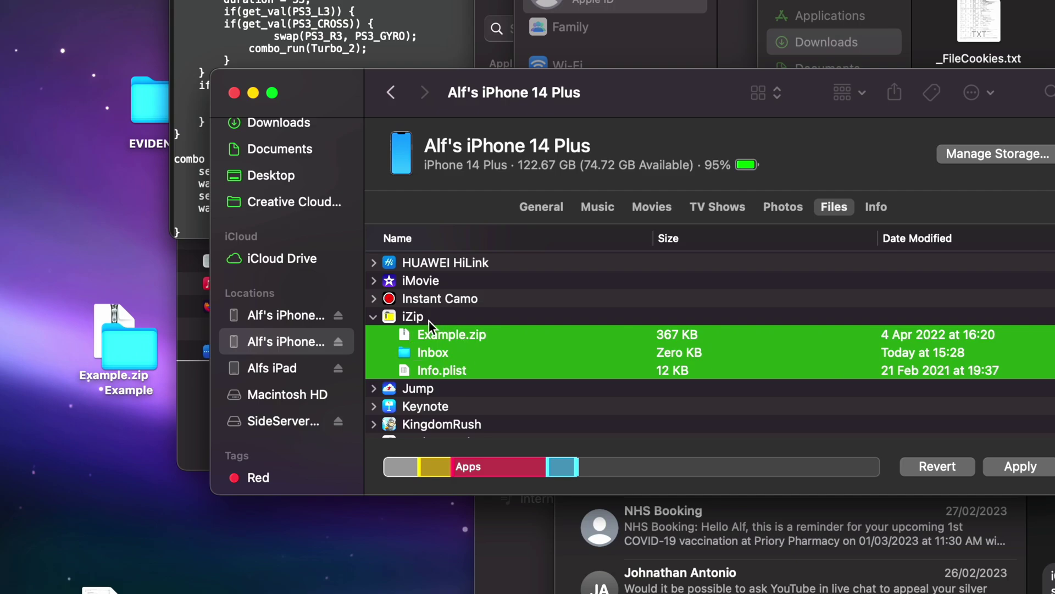
# Rename the desktop Example folder to Exam2ple, copy it into iZip, and apply the sync.
pyautogui.click(126, 347)
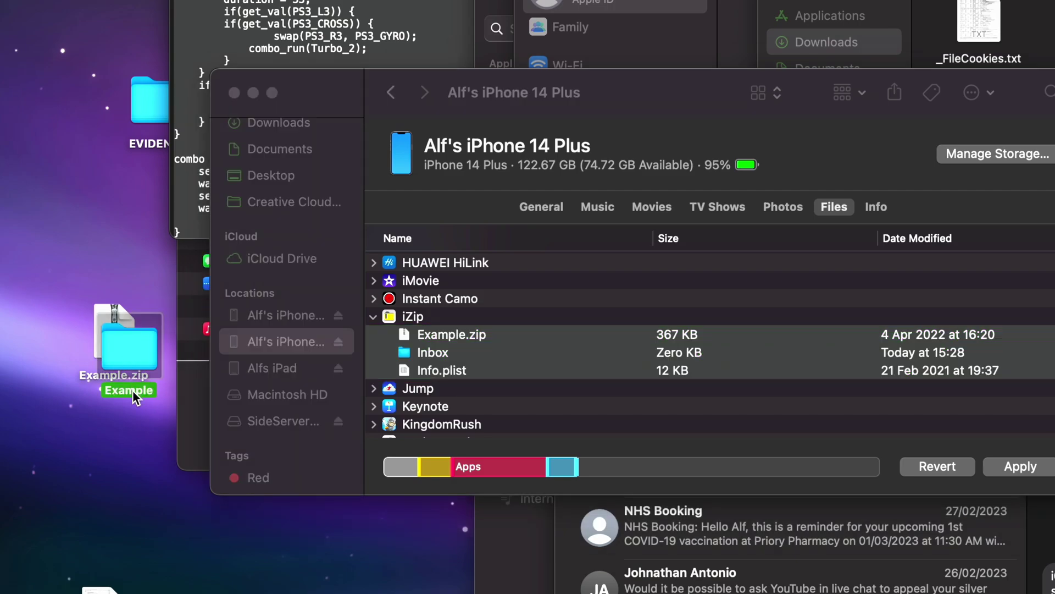
pyautogui.press('Return')
pyautogui.click(132, 391)
pyautogui.write('2')
pyautogui.press('Return')
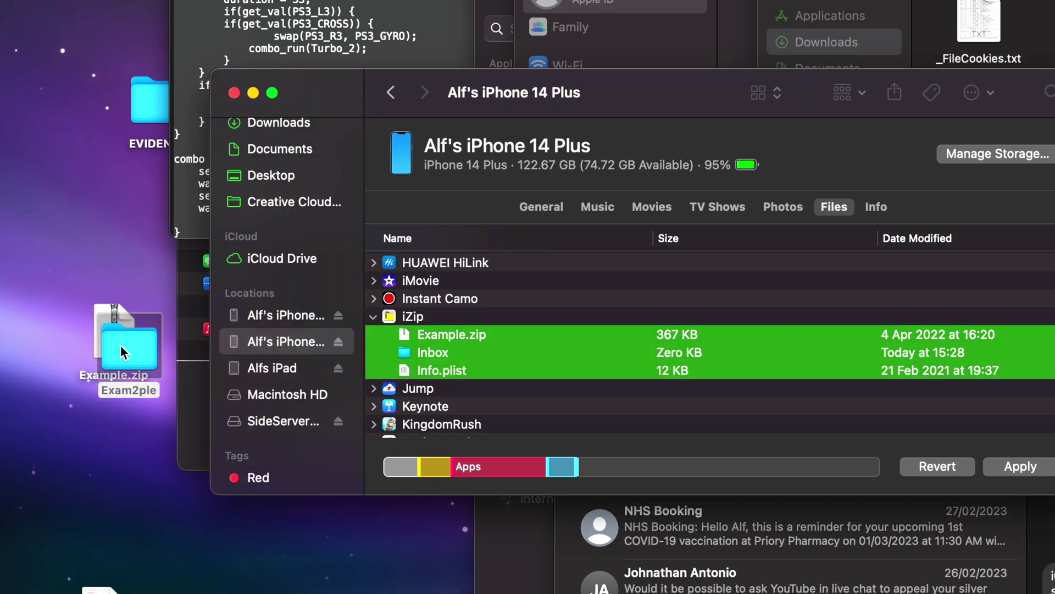
pyautogui.moveTo(360, 326); pyautogui.dragTo(468, 352)
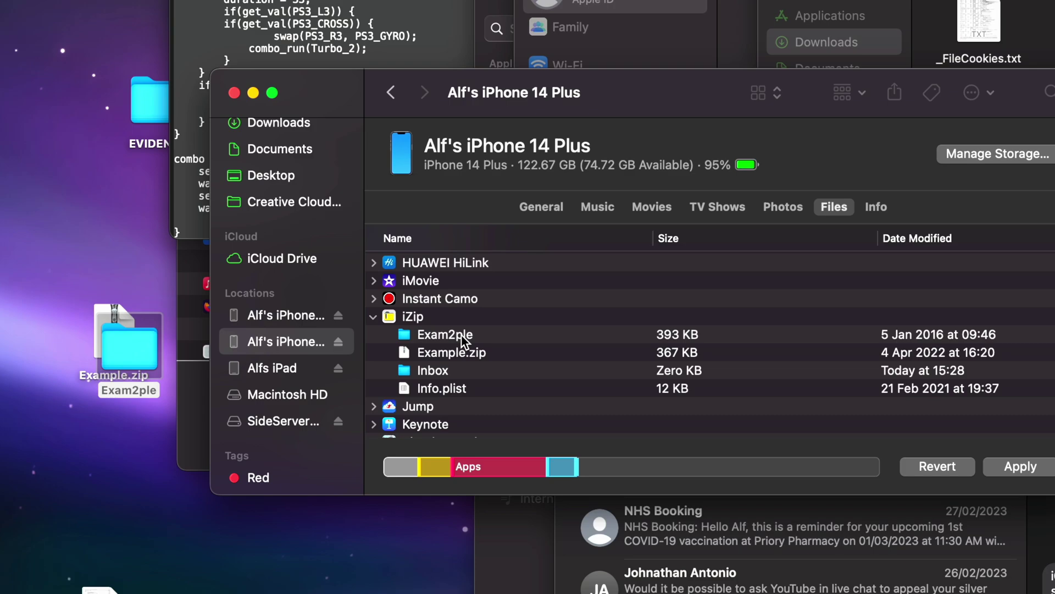
pyautogui.click(1022, 467)
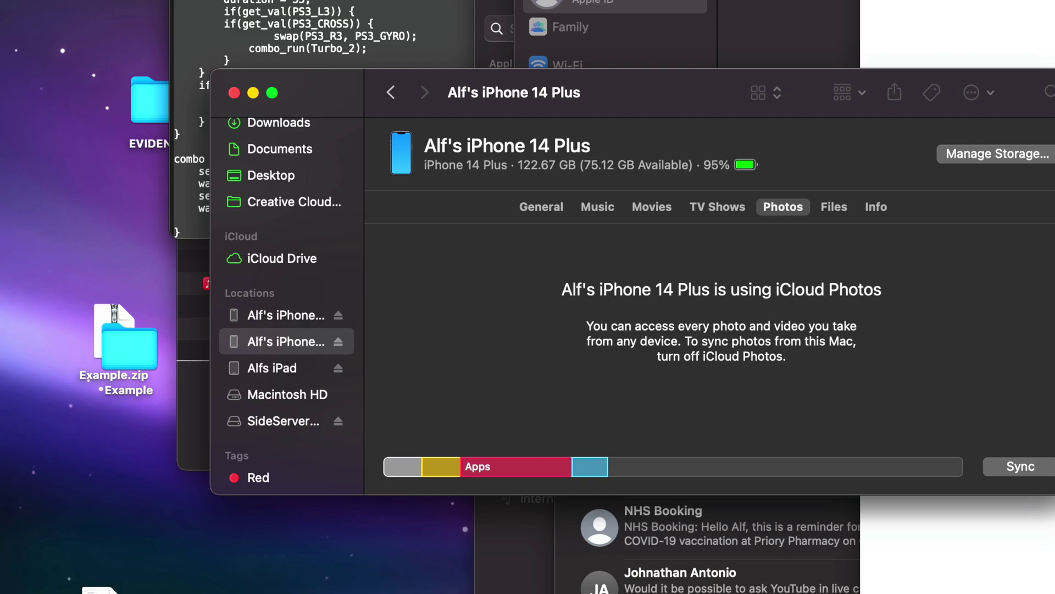
# Use Spotlight to reach Firefox's iCloud Photos page, then hide Firefox to return to Finder.
pyautogui.press('super+space')
pyautogui.press('Escape')
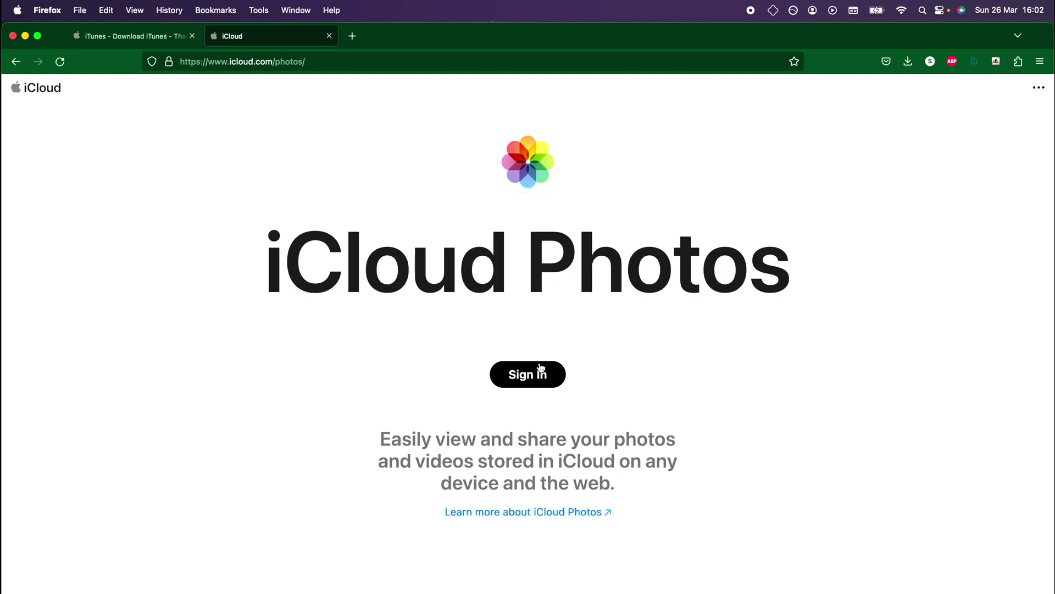
pyautogui.click(25, 35)
# Move through the TV Shows and Movies options to Music and tick 'Sync music onto iPhone'.
pyautogui.click(467, 290)
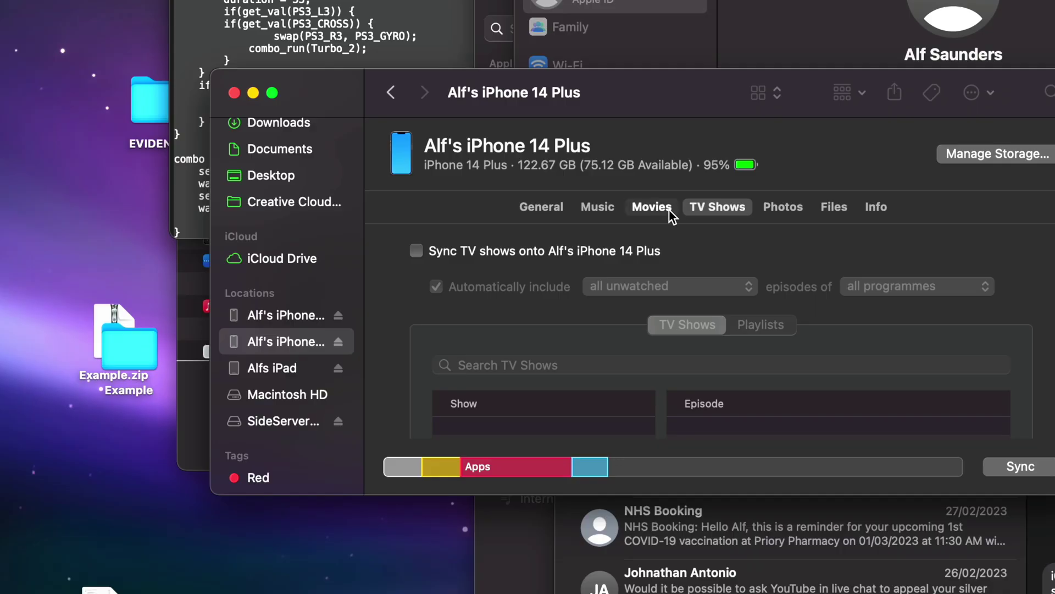
pyautogui.click(667, 209)
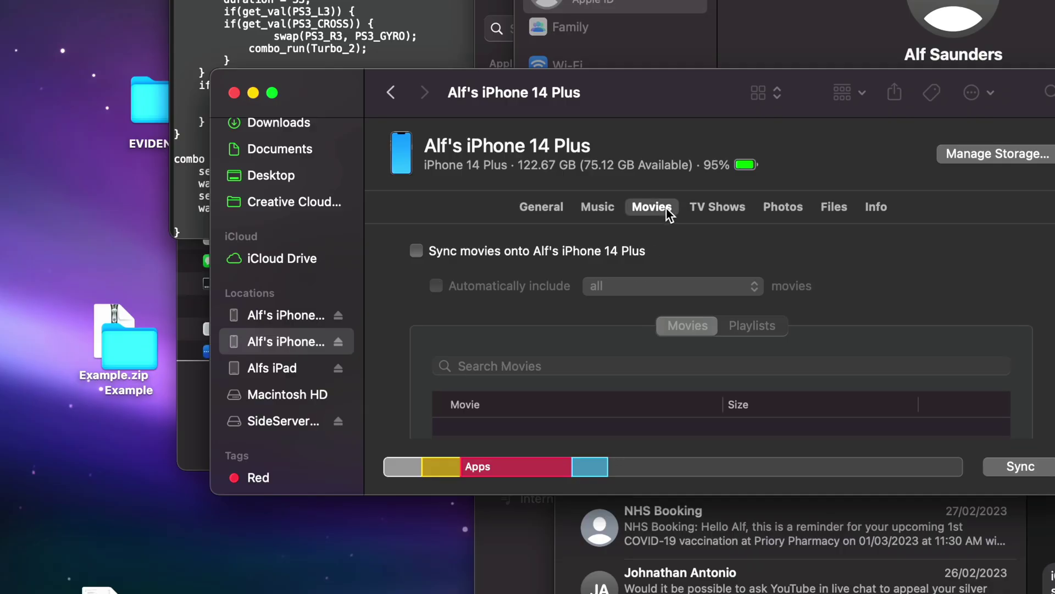
pyautogui.click(602, 207)
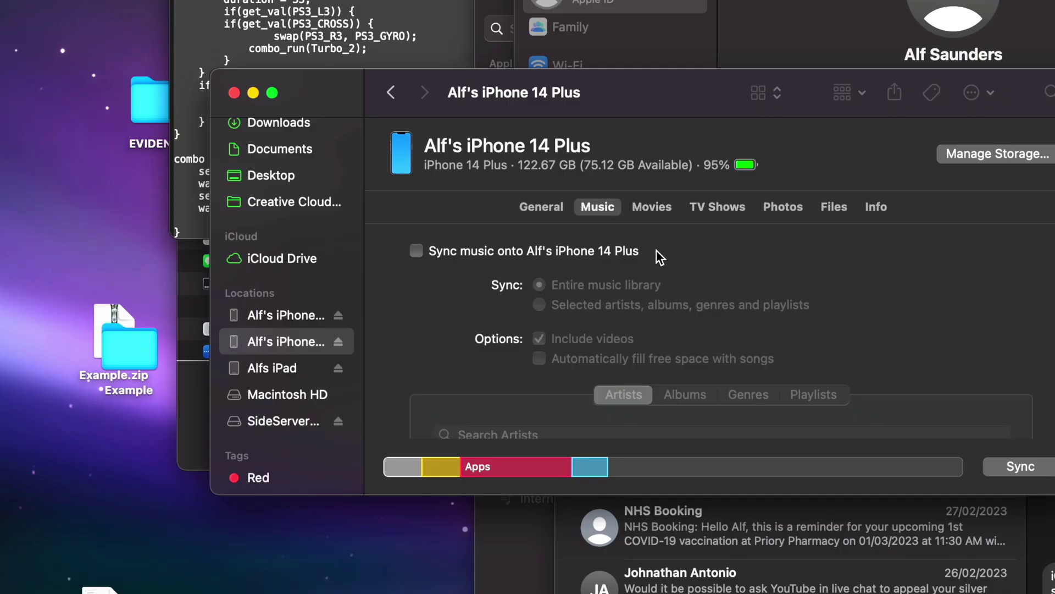
pyautogui.click(418, 252)
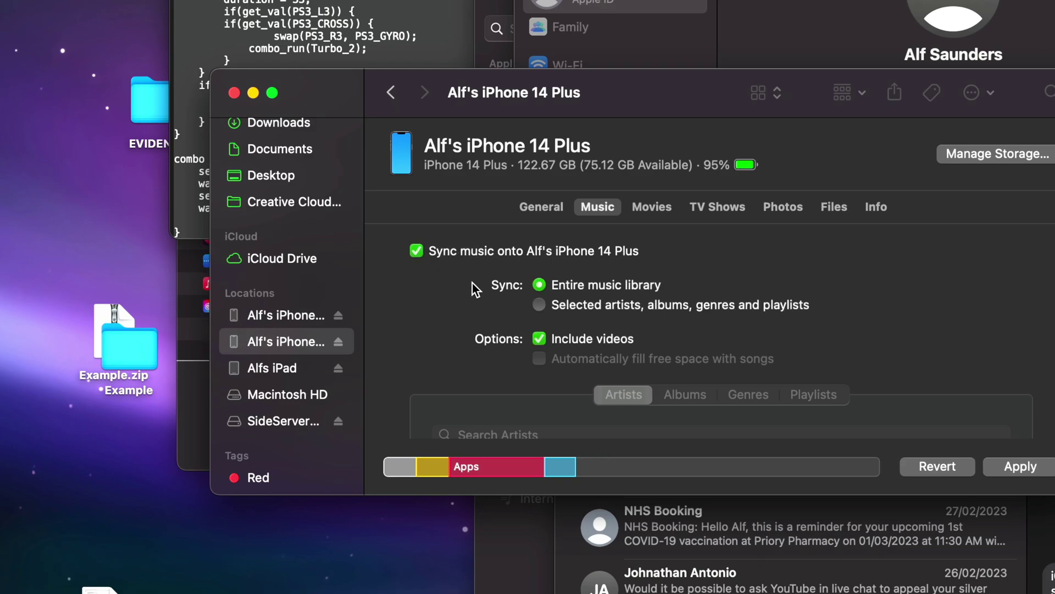
pyautogui.scroll(-3, 473, 283)
pyautogui.scroll(1, 472, 283)
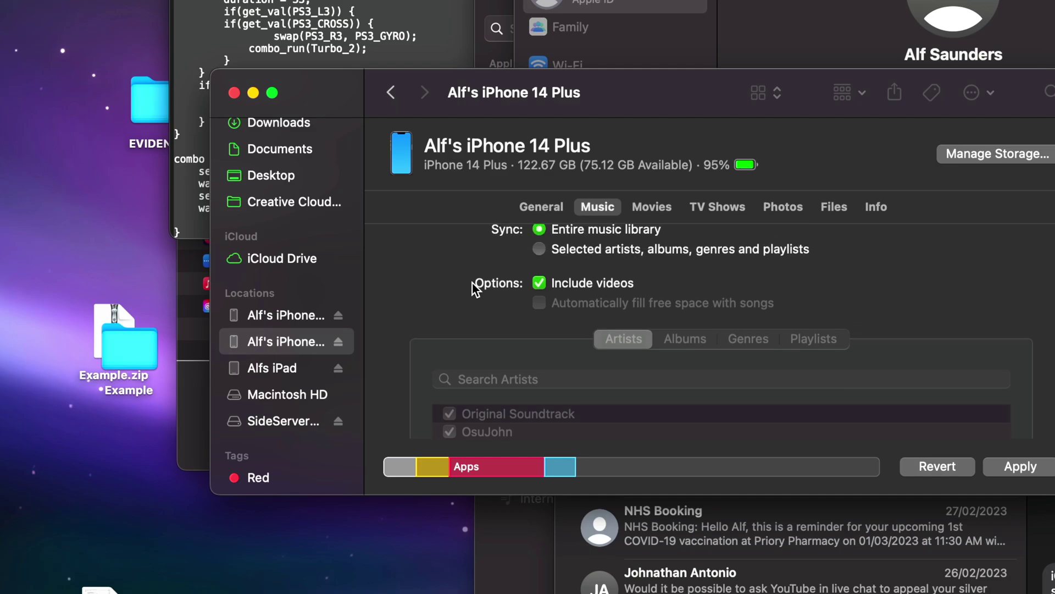
pyautogui.scroll(3, 473, 283)
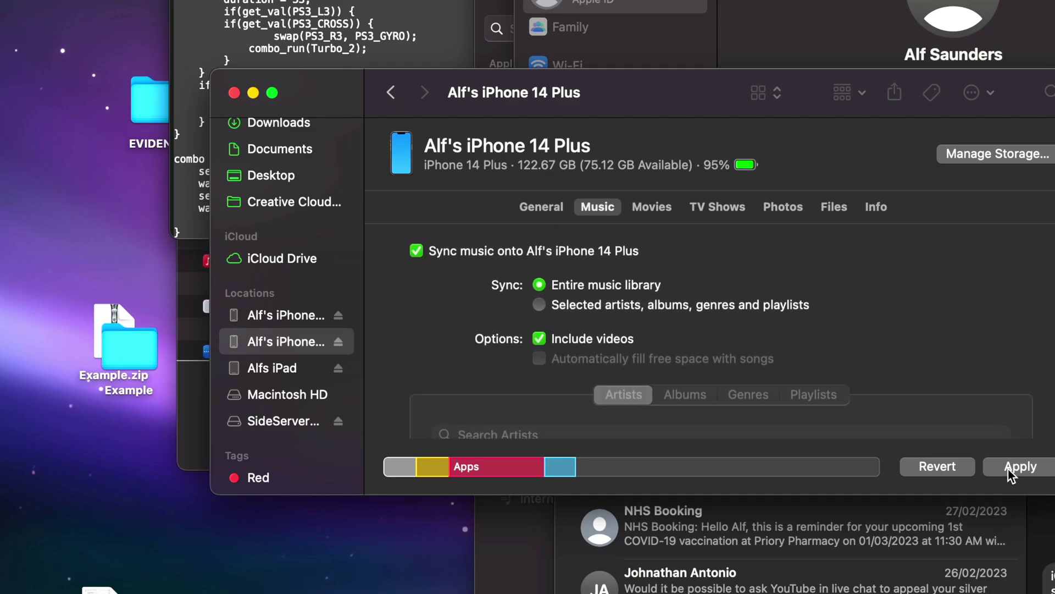
pyautogui.scroll(-3, 930, 317)
pyautogui.scroll(-2, 929, 317)
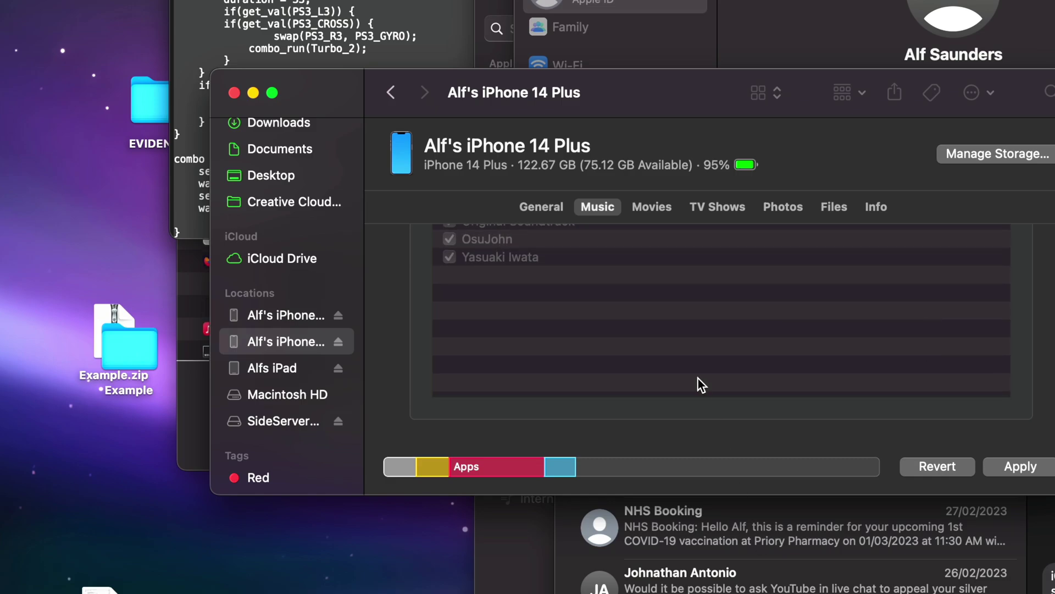
pyautogui.scroll(5, 662, 293)
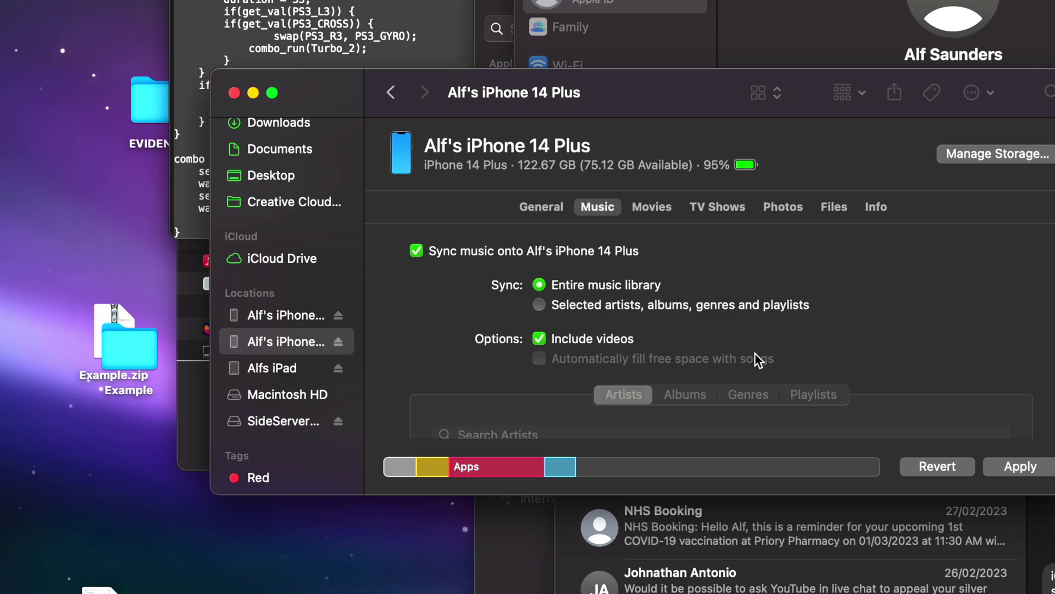
# Choose the 'Selected artists, albums, genres and playlists' option for iPhone music sync.
pyautogui.click(673, 306)
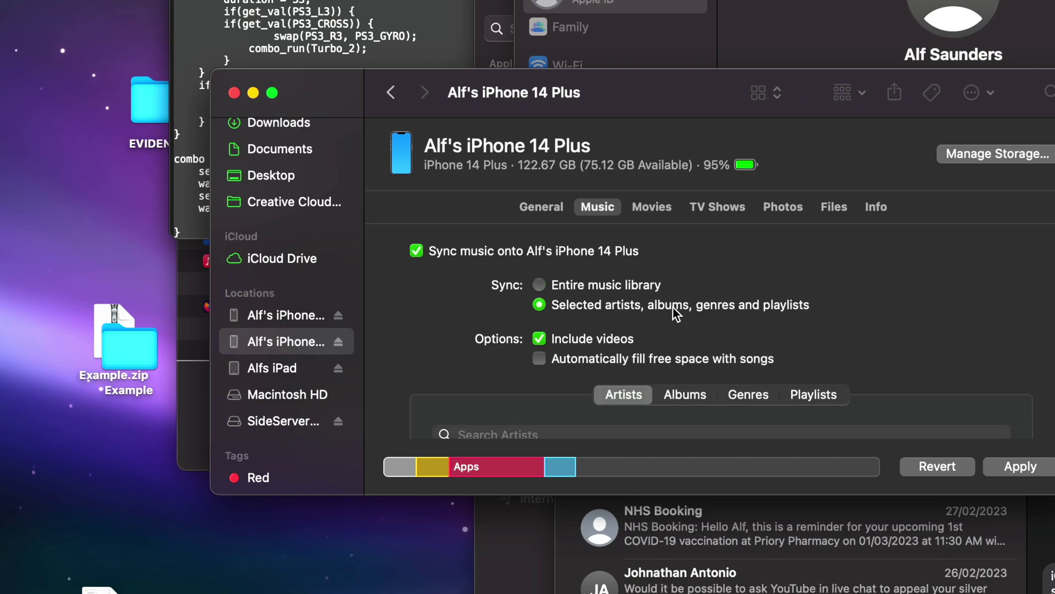
pyautogui.scroll(-1, 563, 311)
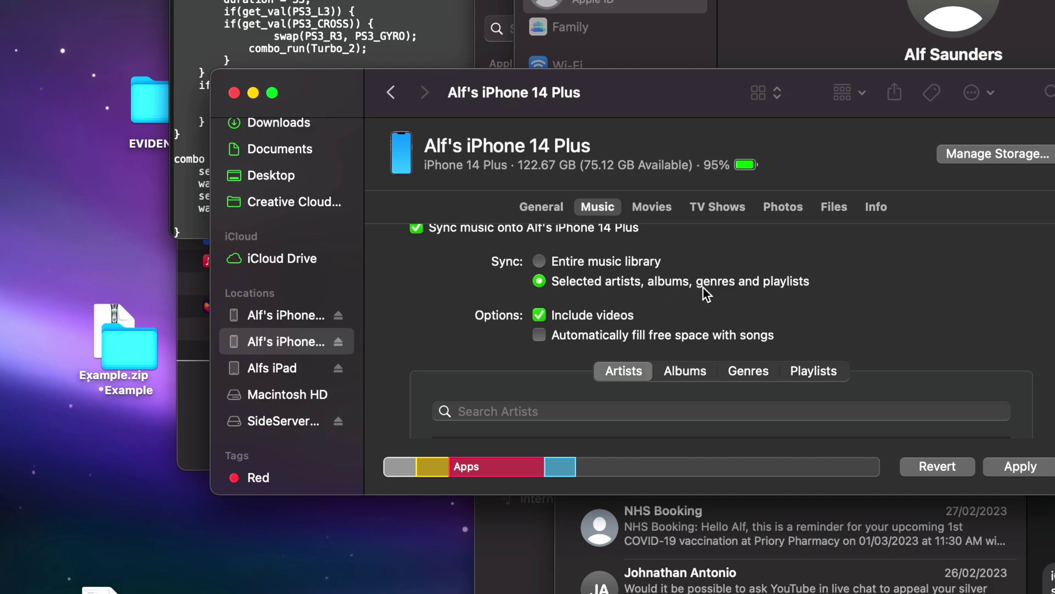
pyautogui.scroll(-1, 786, 285)
pyautogui.scroll(-3, 786, 285)
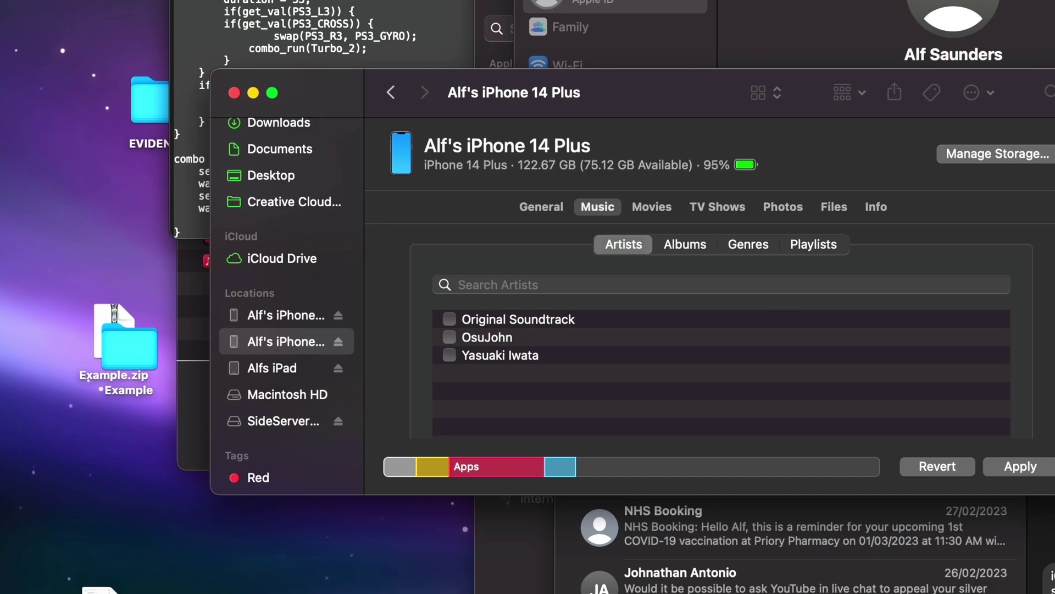
# Open a new Finder window on Downloads and search it for mp3 files.
pyautogui.rightClick(135, 589)
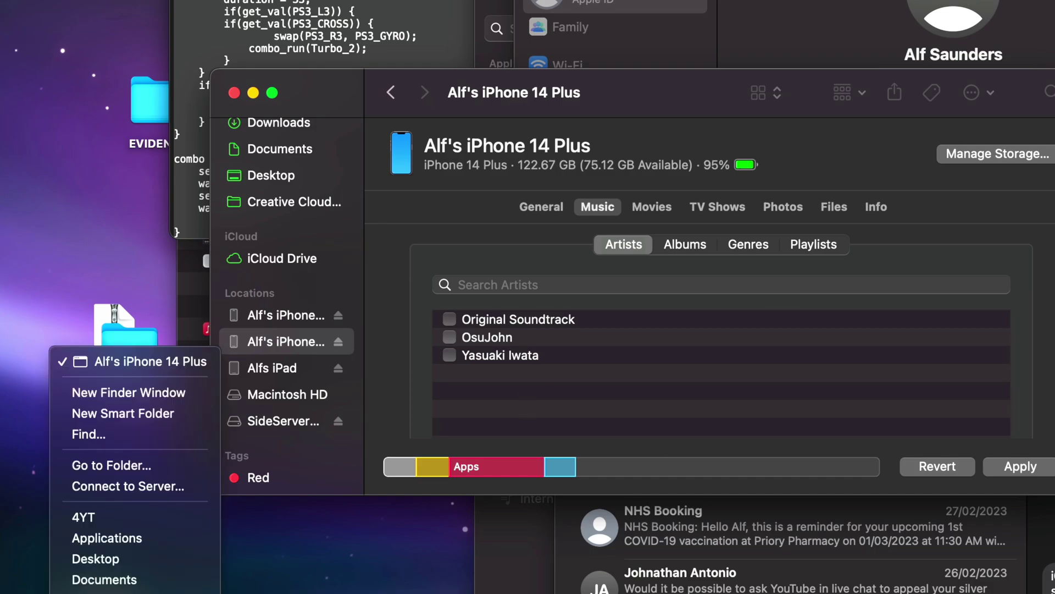
pyautogui.click(141, 387)
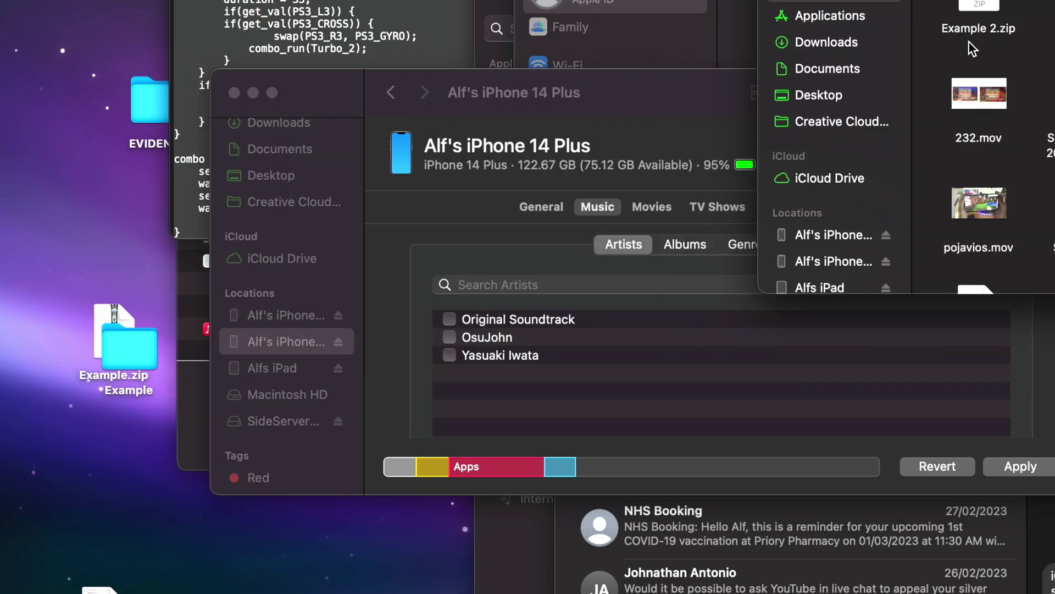
pyautogui.click(468, 204)
pyautogui.click(915, 100)
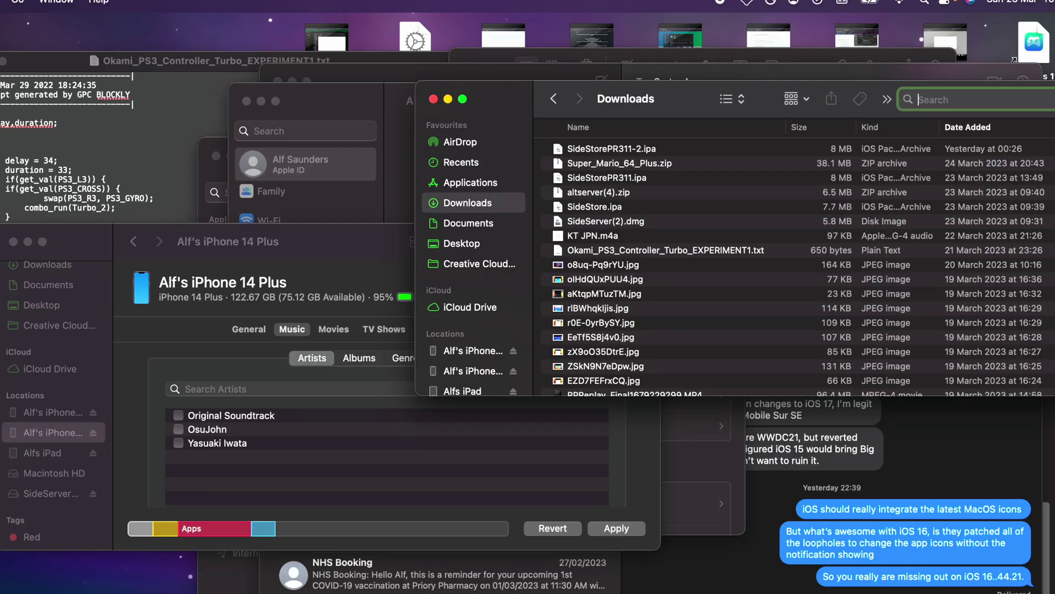
pyautogui.write('mp3')
pyautogui.press('Return')
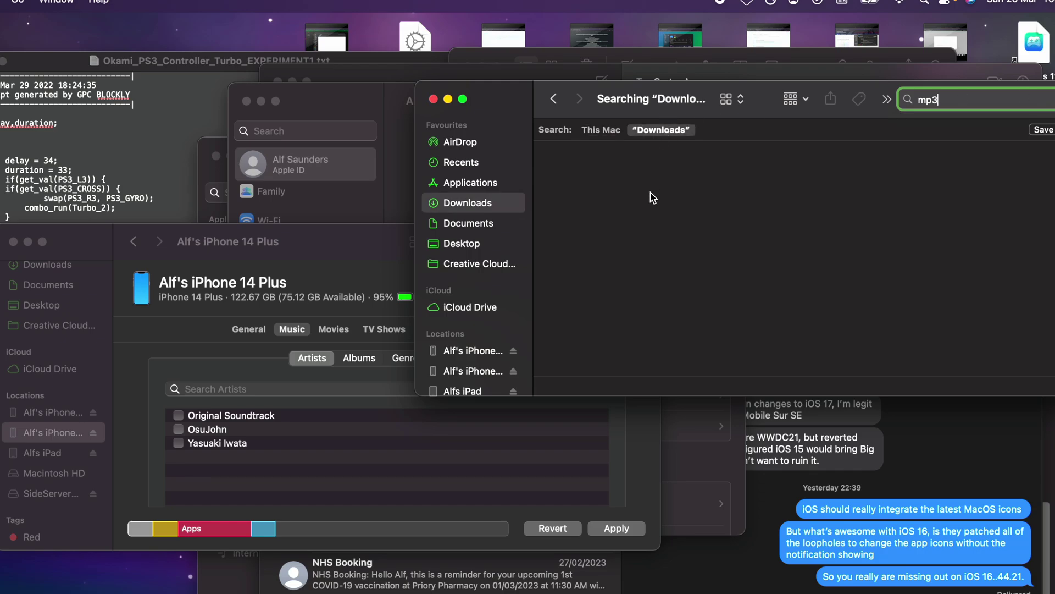
# Drag 4Q6X8VC-siren.mp3 and 1_2SoyIDE.mp3 onto the iPhone's Music pane.
pyautogui.click(840, 217)
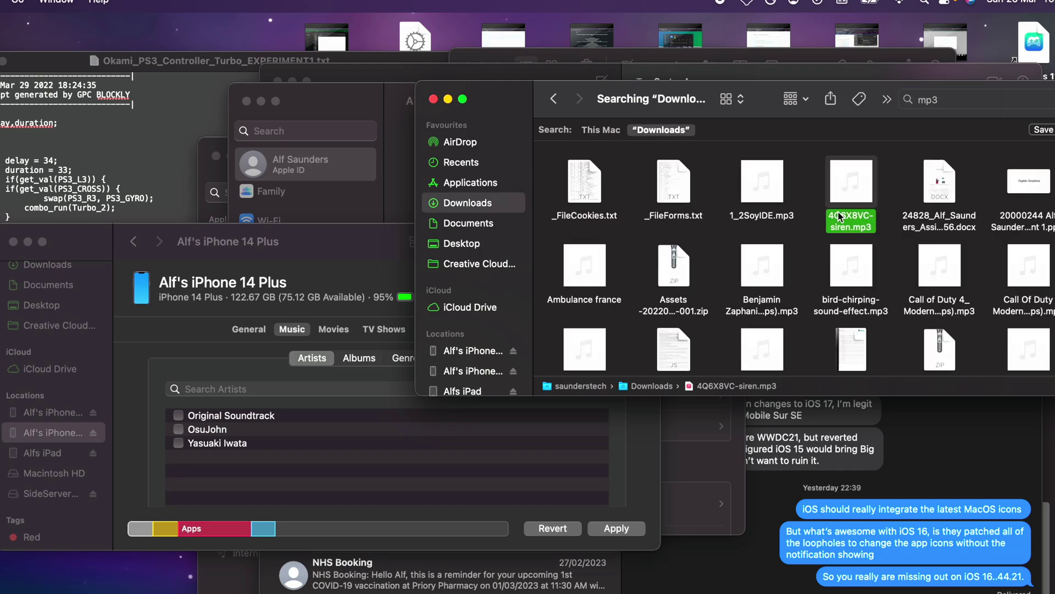
pyautogui.moveTo(841, 201); pyautogui.dragTo(240, 482)
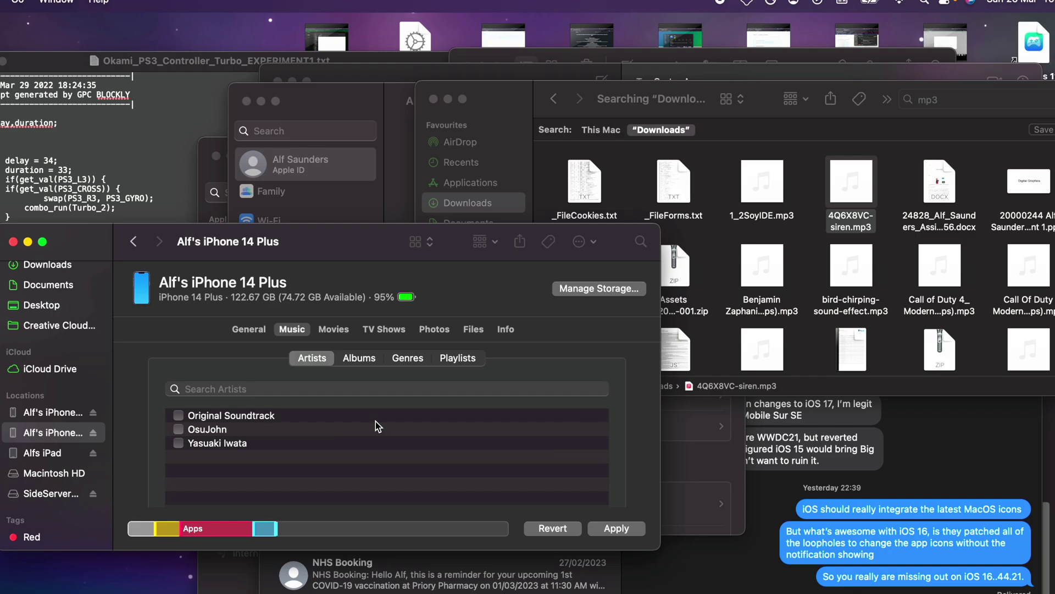
pyautogui.click(762, 182)
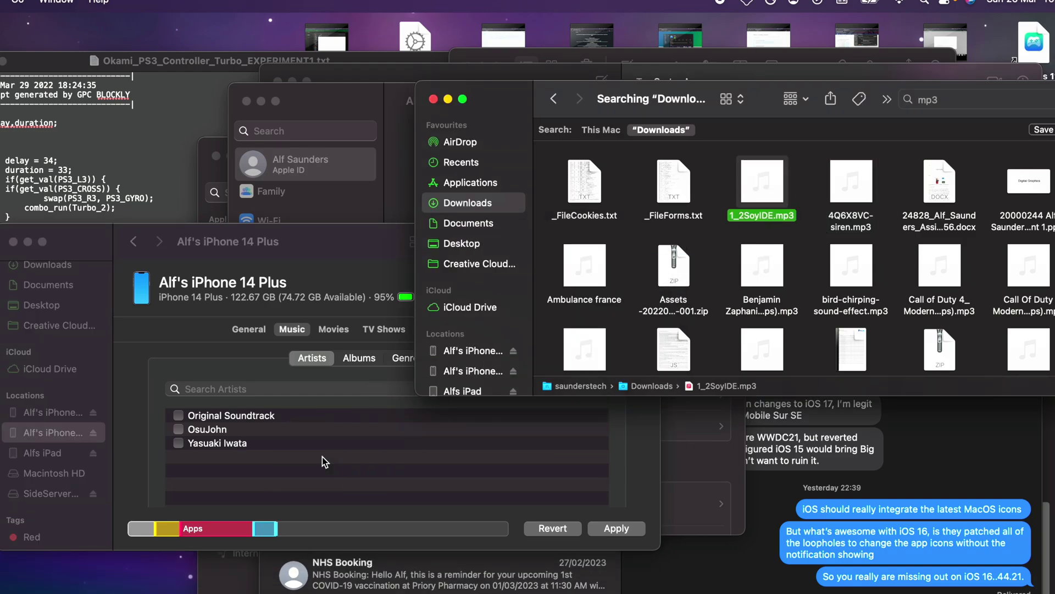
pyautogui.moveTo(322, 462); pyautogui.dragTo(320, 461)
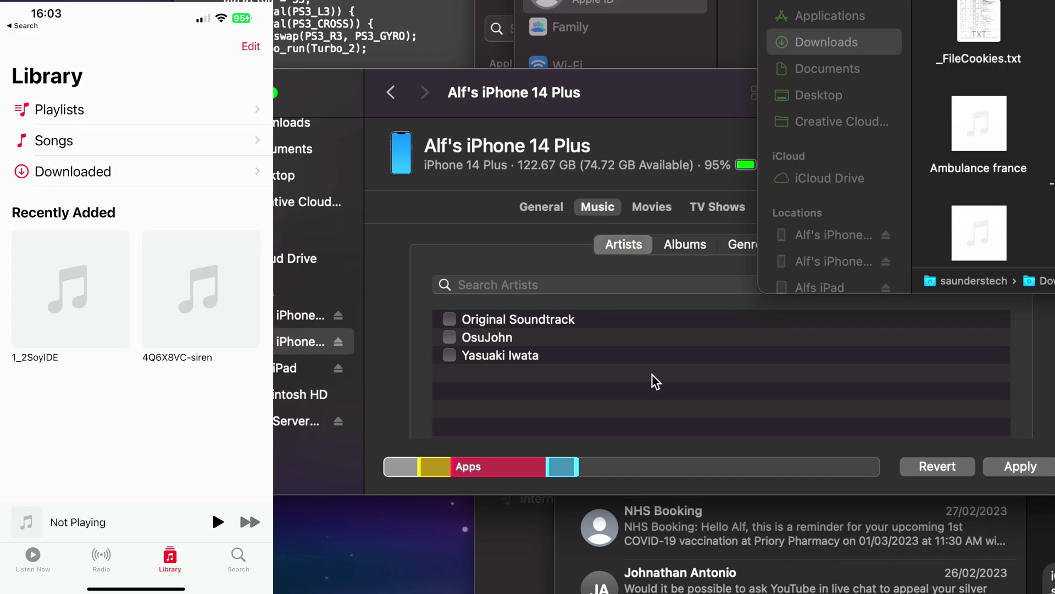
# Check the iPhone's Movies and TV Shows sync options, then return to Music.
pyautogui.click(651, 375)
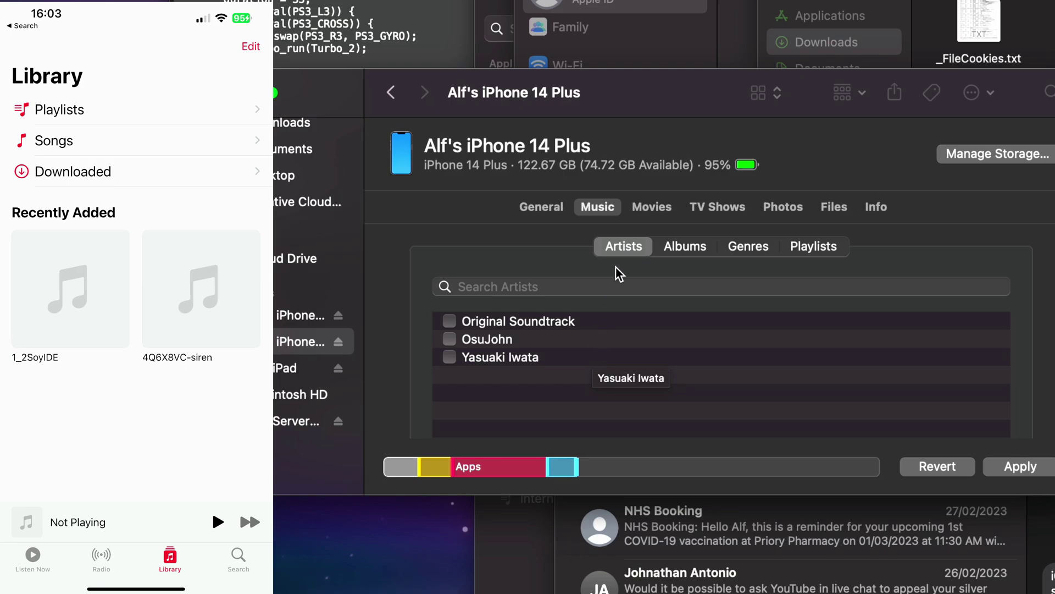
pyautogui.click(647, 207)
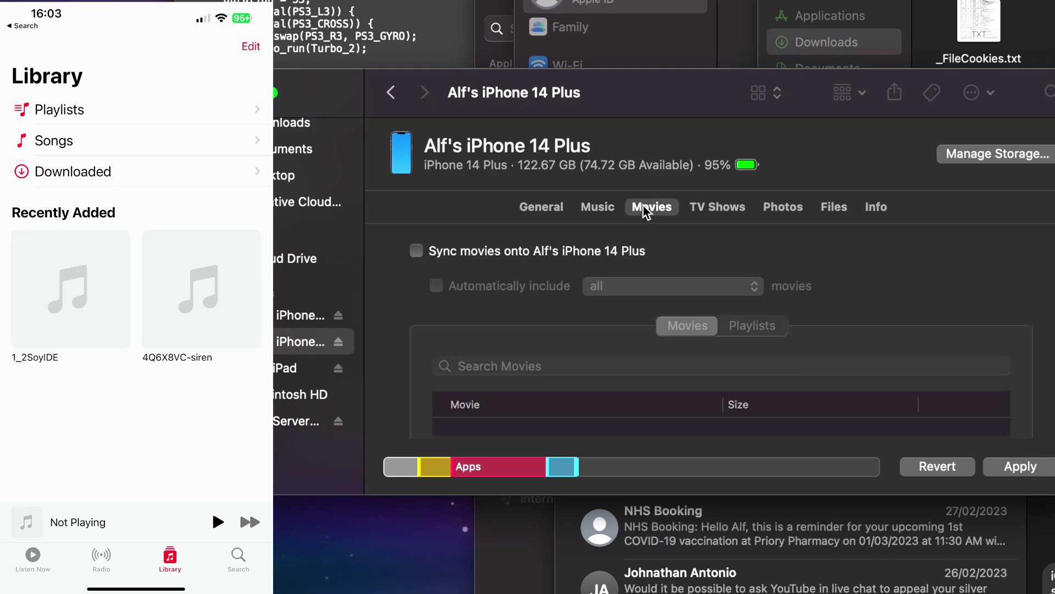
pyautogui.click(695, 218)
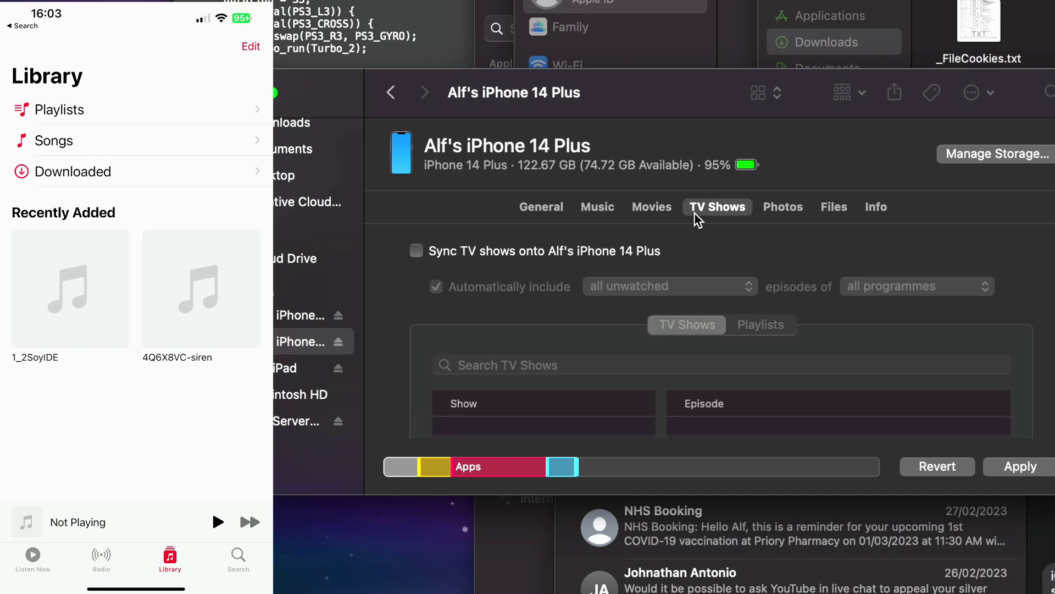
pyautogui.click(598, 209)
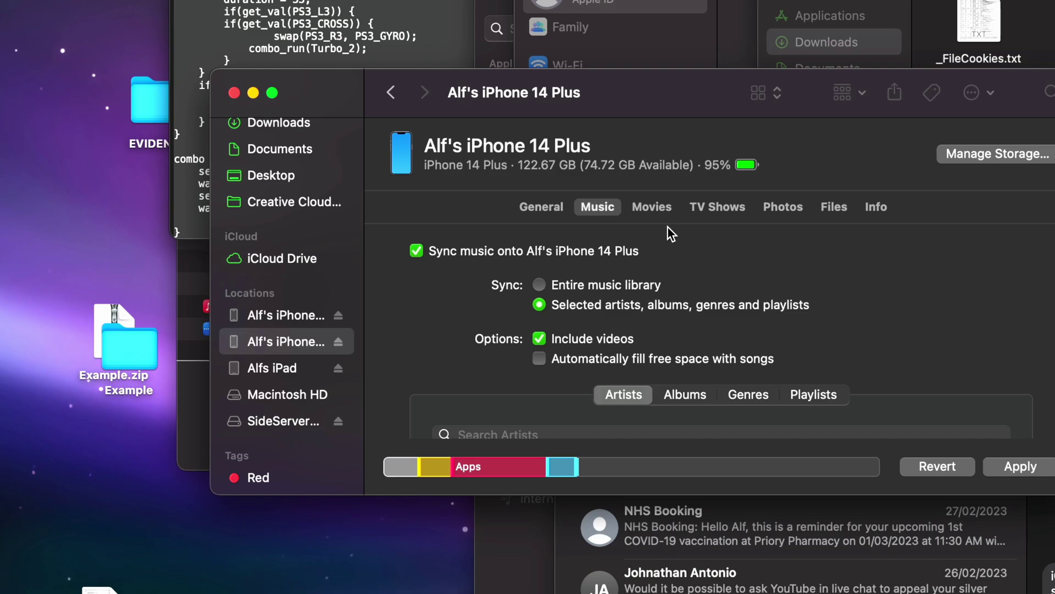
pyautogui.scroll(-4, 683, 280)
pyautogui.scroll(-5, 683, 286)
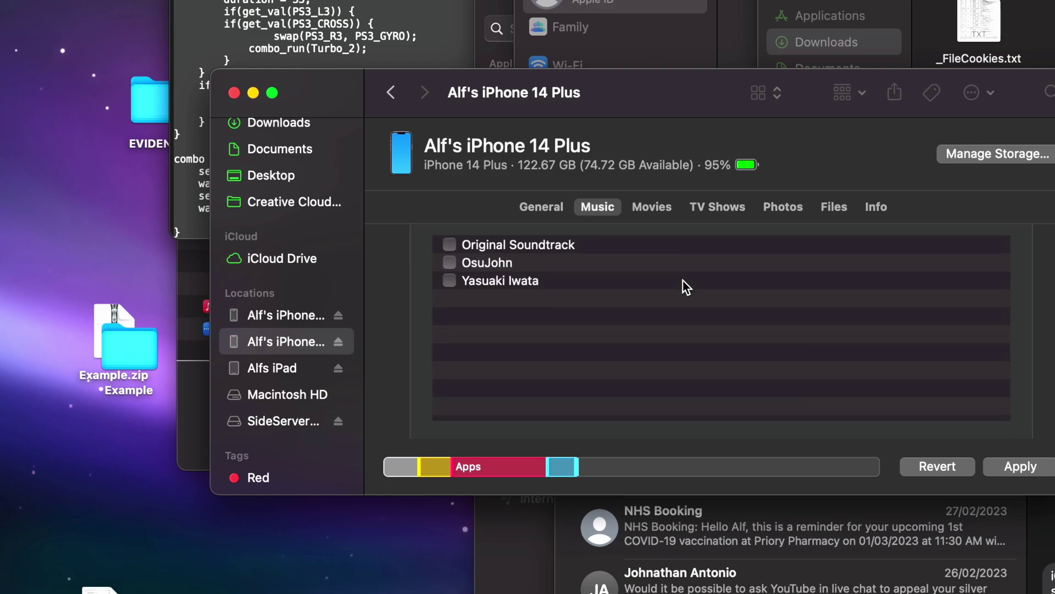
pyautogui.scroll(2, 397, 312)
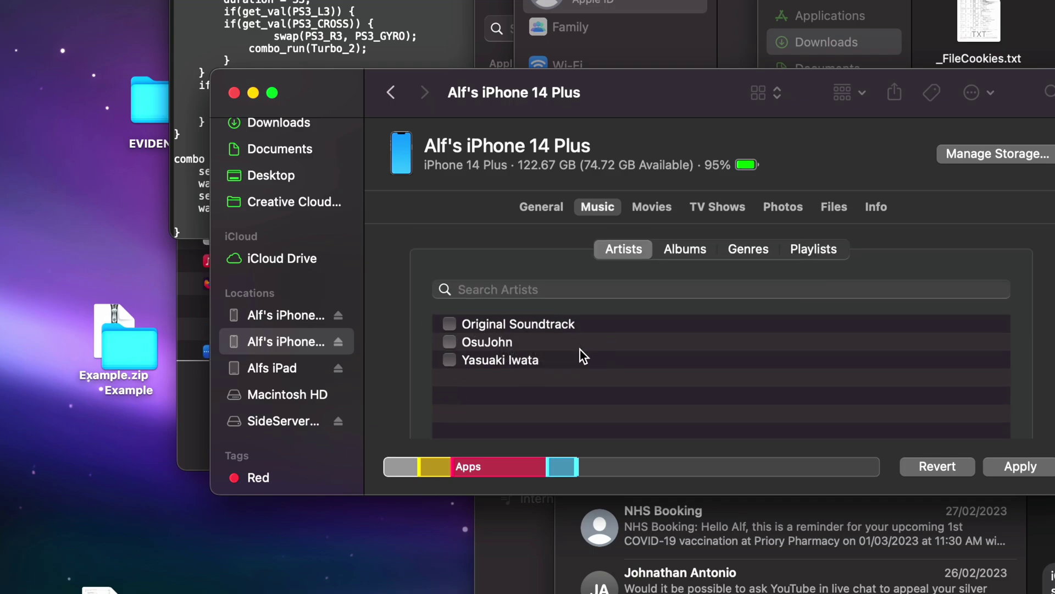
# Switch between the iPhone's Movies and TV Shows tabs, ending on TV Shows, still unchecked.
pyautogui.click(636, 210)
pyautogui.click(732, 211)
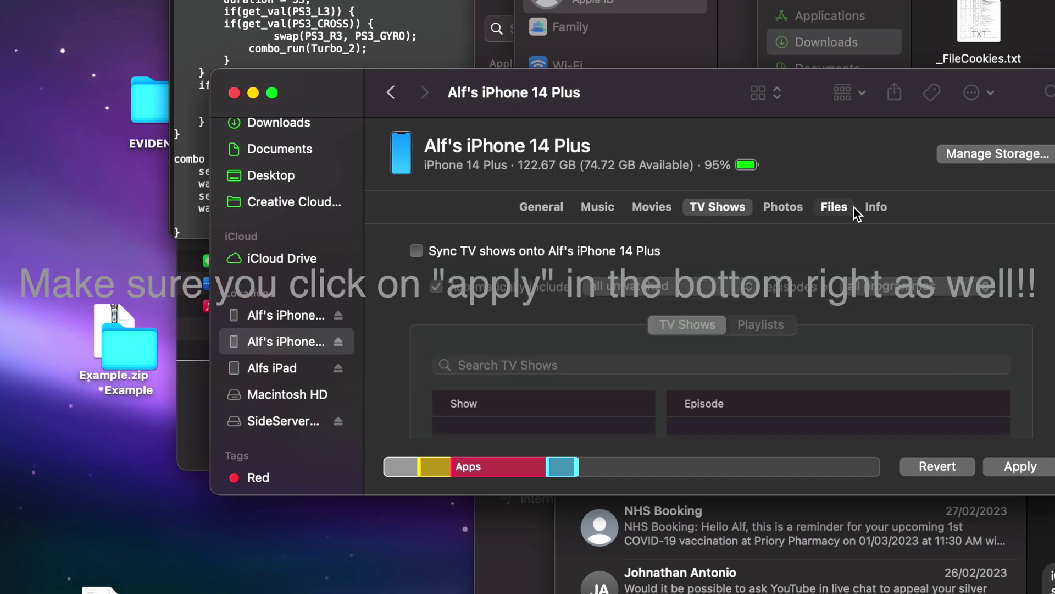
pyautogui.click(888, 210)
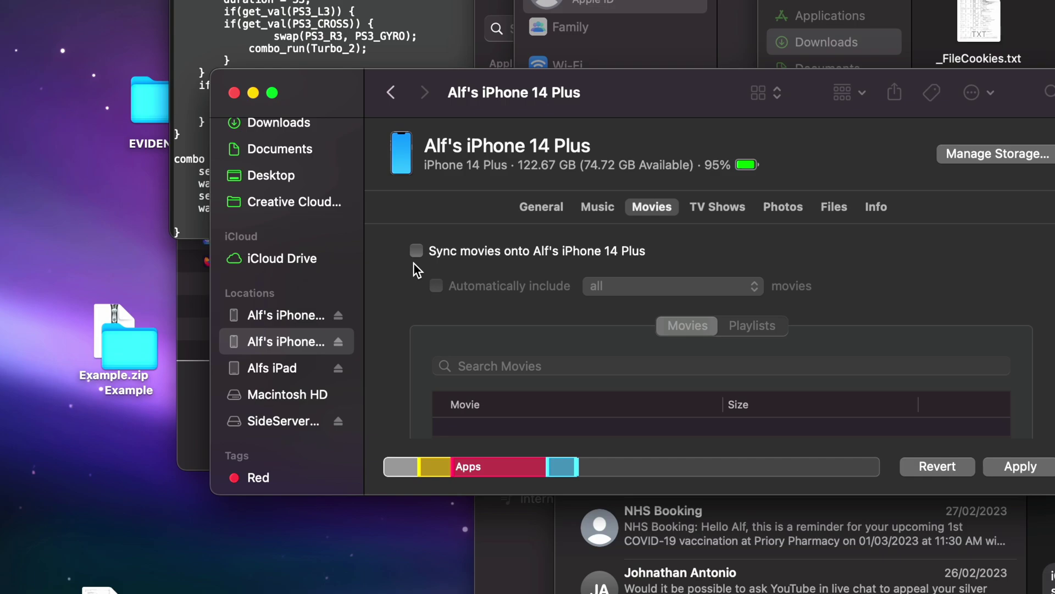
pyautogui.click(714, 207)
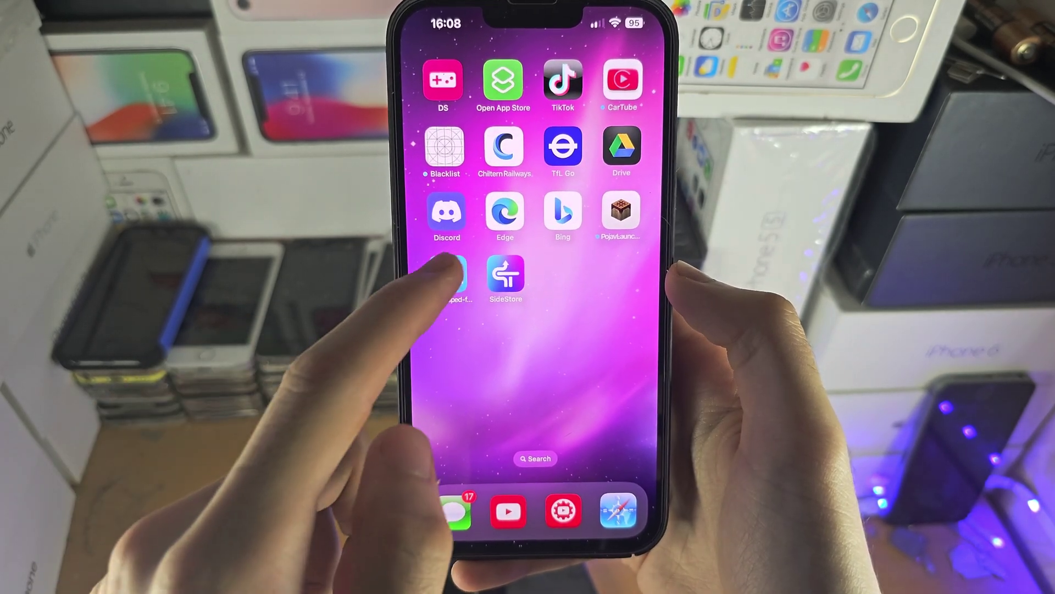
# Launch Filza Escaped and go back from db up to the root / folder.
pyautogui.click(448, 273)
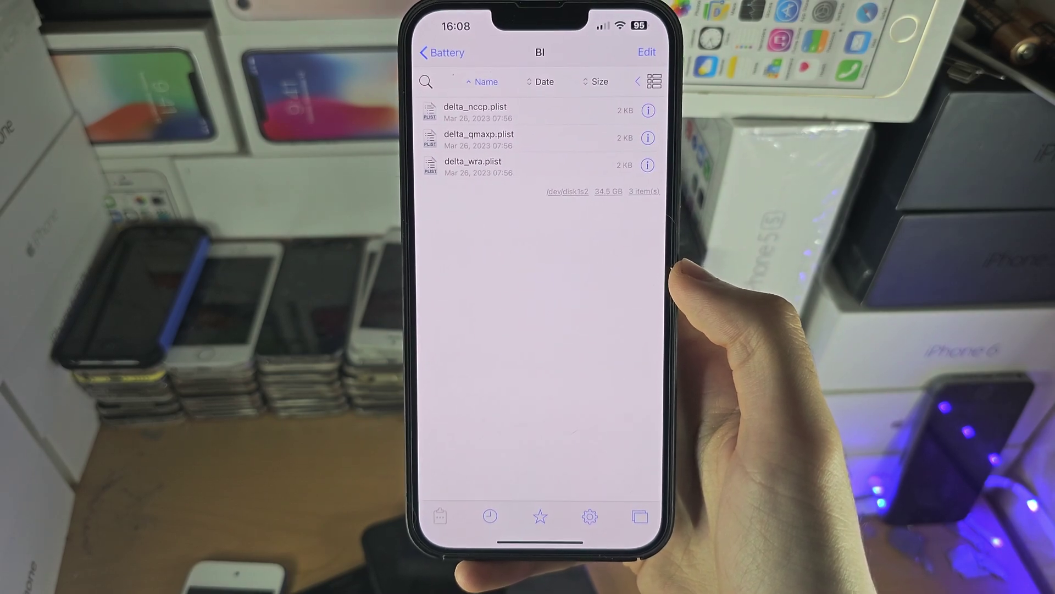
pyautogui.click(443, 52)
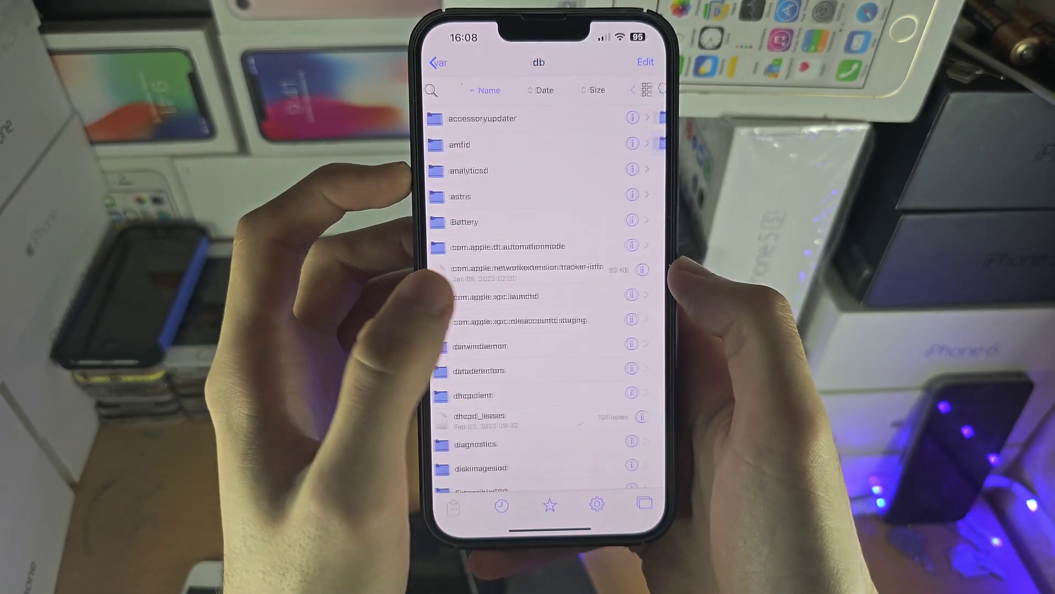
pyautogui.click(438, 62)
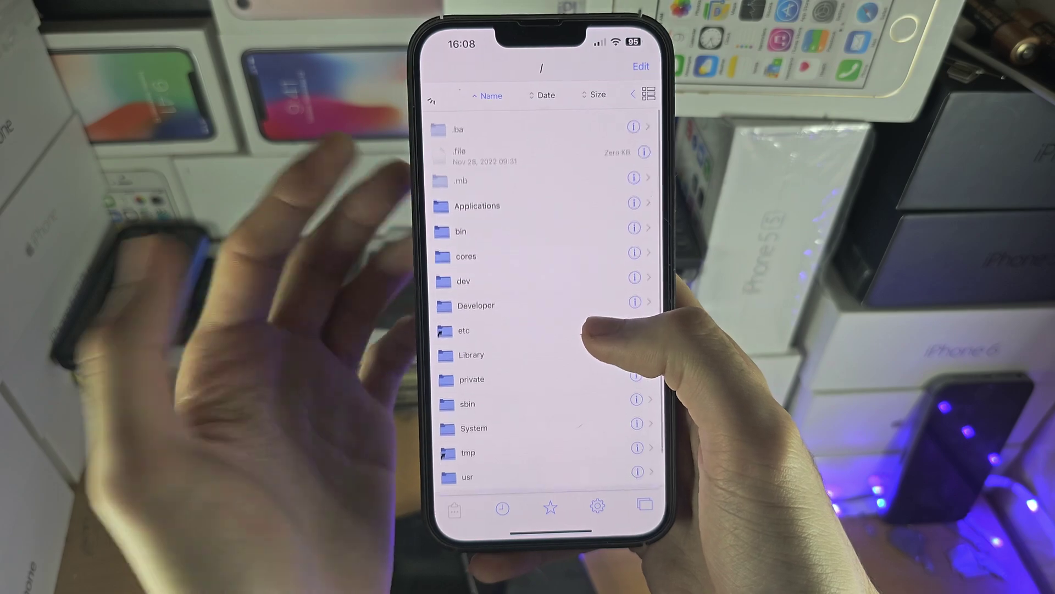
pyautogui.scroll(-2, 543, 272)
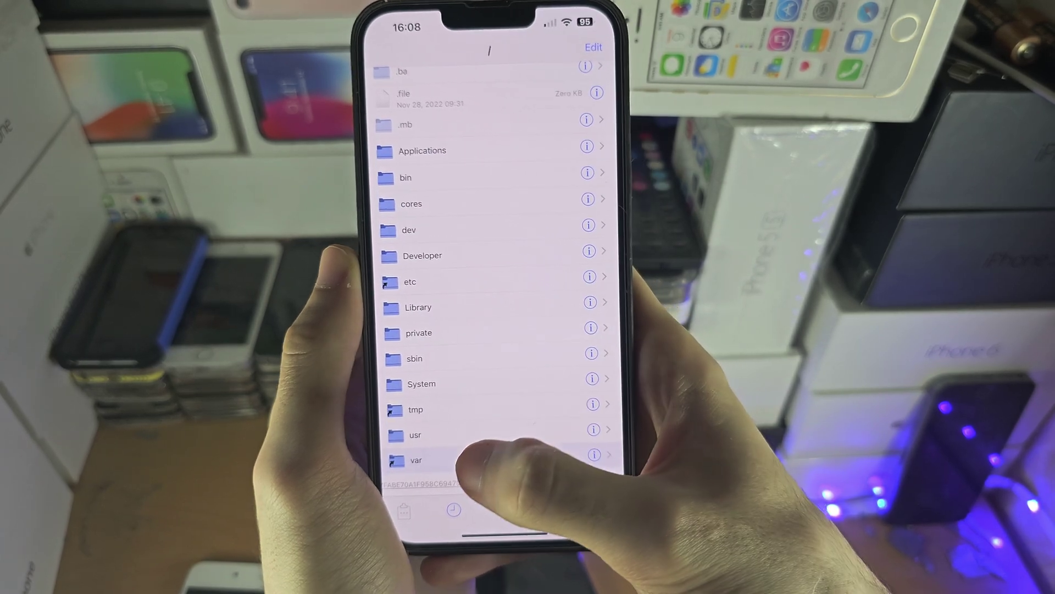
# Browse var > containers > Bundle > Application > com.google.Drive > Drive.app, then swipe back to var.
pyautogui.click(486, 464)
pyautogui.click(439, 248)
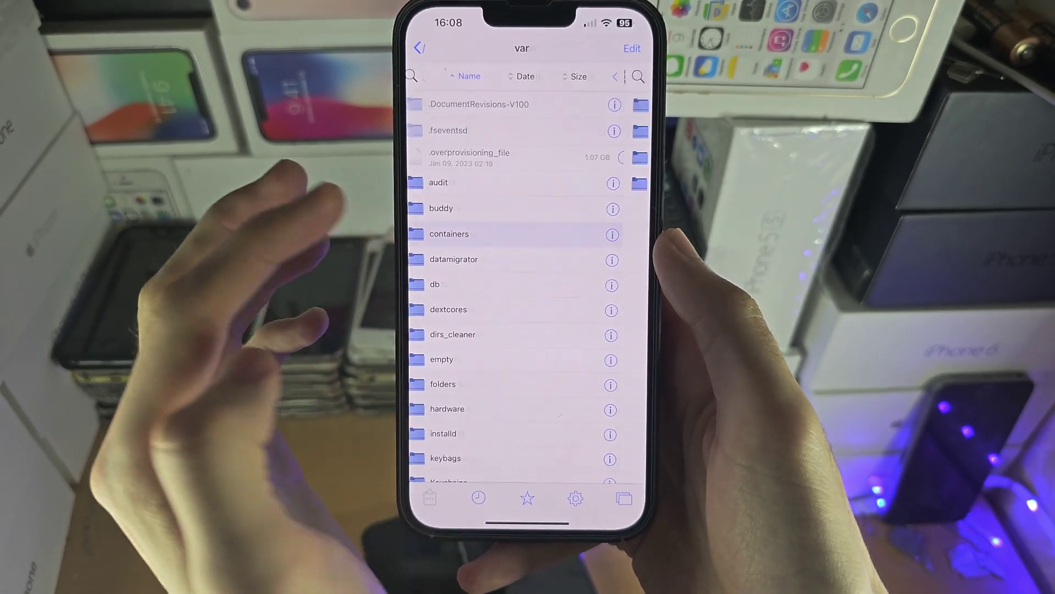
pyautogui.click(445, 114)
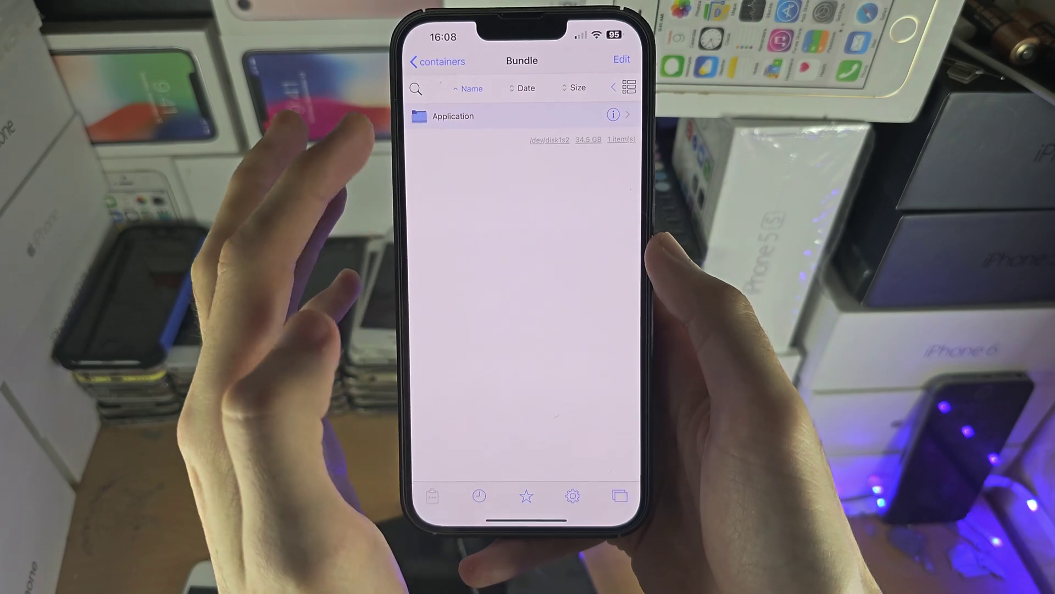
pyautogui.click(450, 117)
pyautogui.scroll(-5, 528, 329)
pyautogui.scroll(-5, 561, 379)
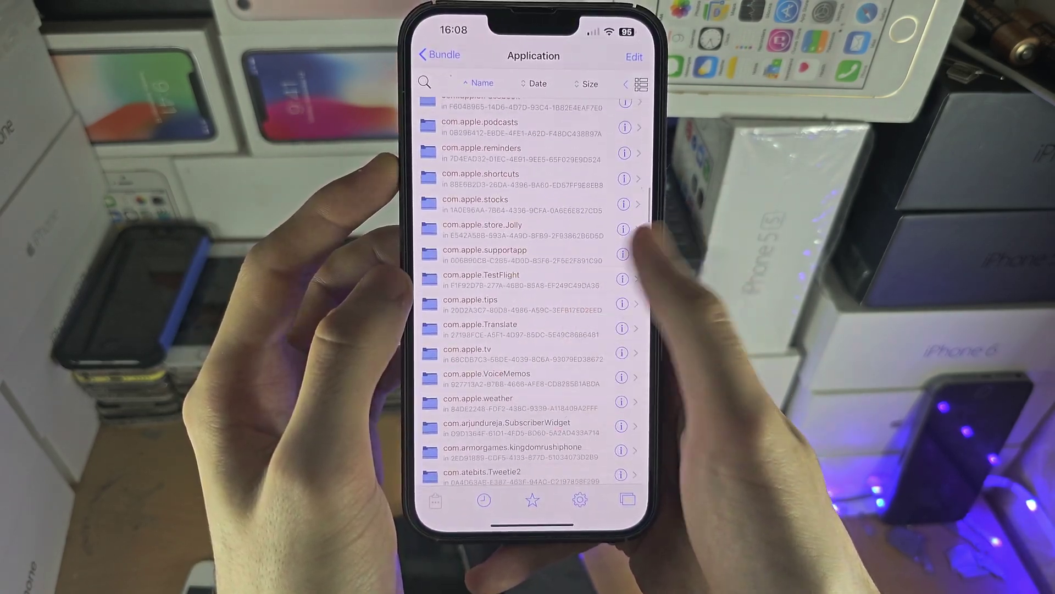
pyautogui.scroll(-5, 553, 363)
pyautogui.scroll(-5, 544, 355)
pyautogui.scroll(-5, 536, 347)
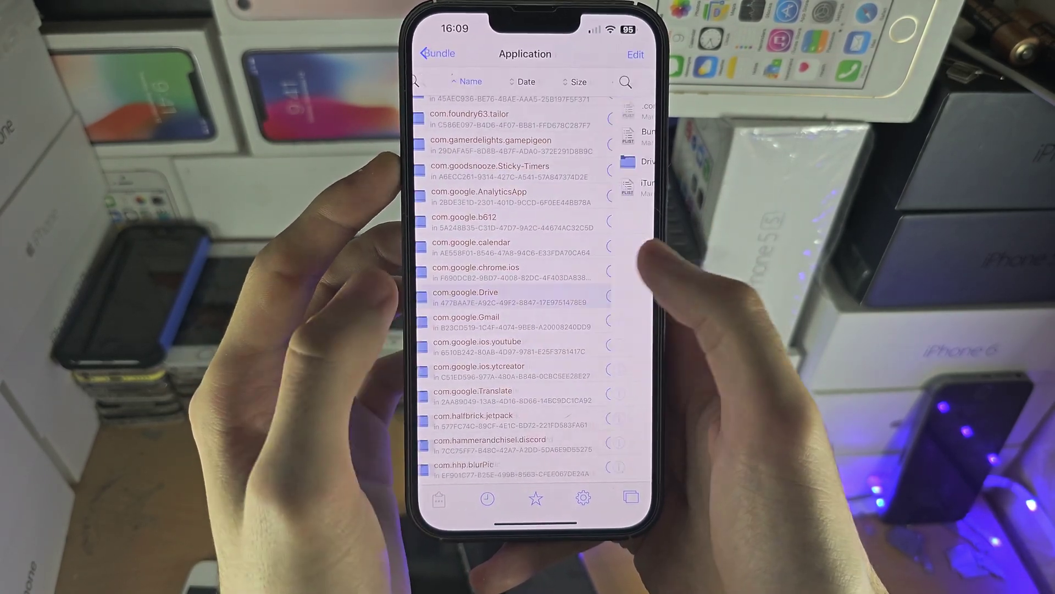
pyautogui.click(479, 297)
pyautogui.click(462, 161)
pyautogui.scroll(-5, 536, 289)
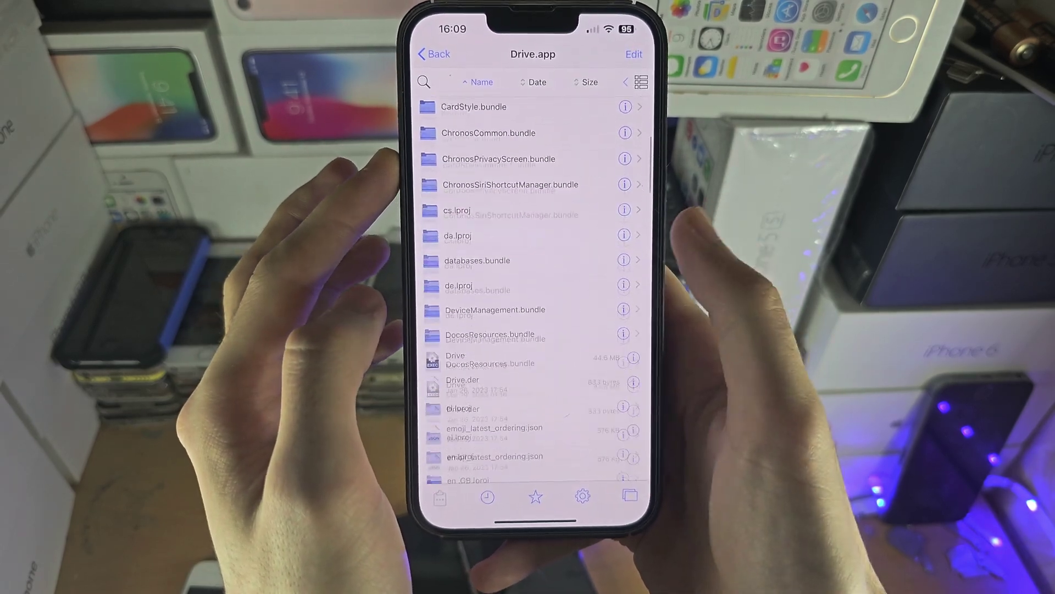
pyautogui.scroll(-5, 536, 289)
pyautogui.scroll(-5, 537, 288)
pyautogui.scroll(-5, 537, 289)
pyautogui.scroll(3, 537, 288)
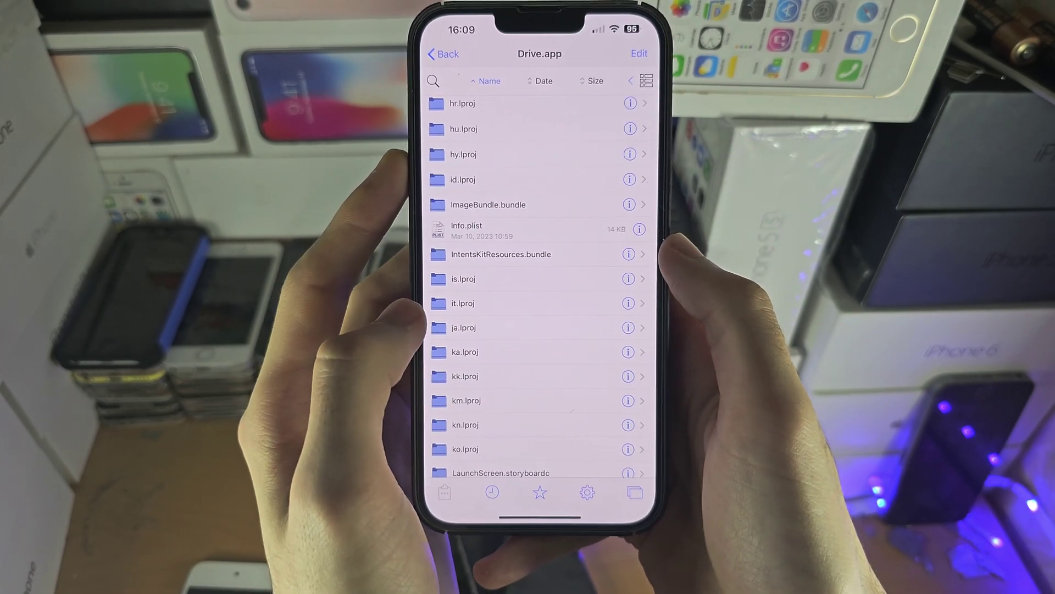
pyautogui.moveTo(425, 296); pyautogui.dragTo(577, 296)
pyautogui.moveTo(424, 297); pyautogui.dragTo(578, 298)
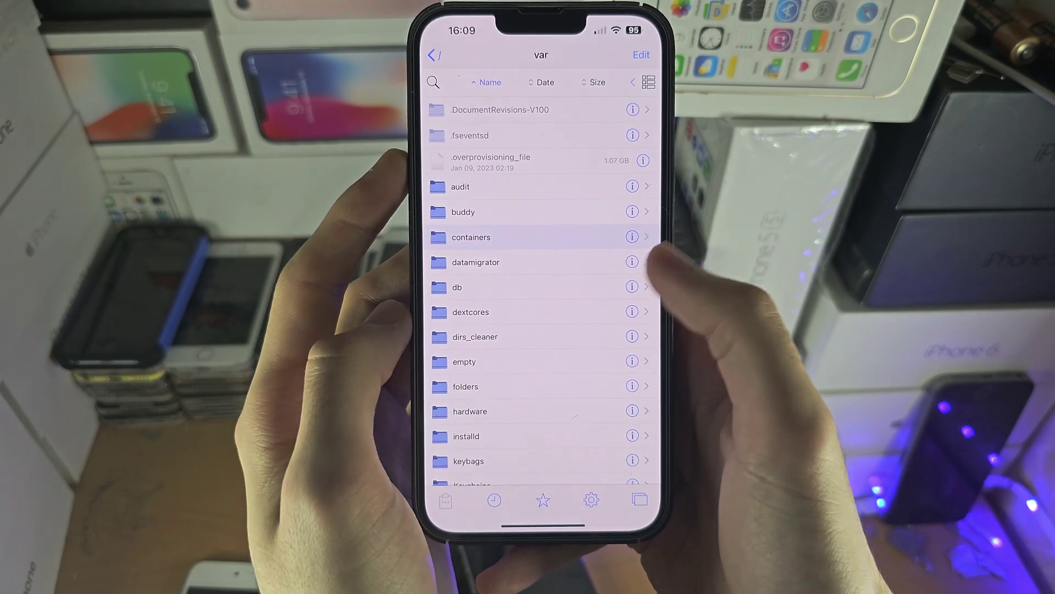
# Navigate into mobile > Containers > Data > Application to list app data folders.
pyautogui.click(598, 291)
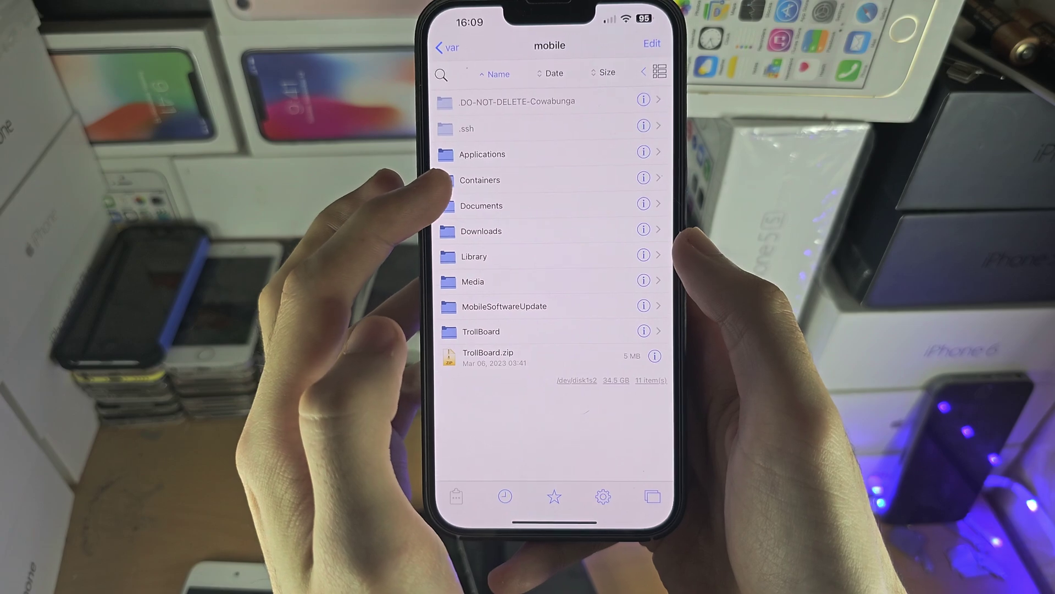
pyautogui.click(470, 186)
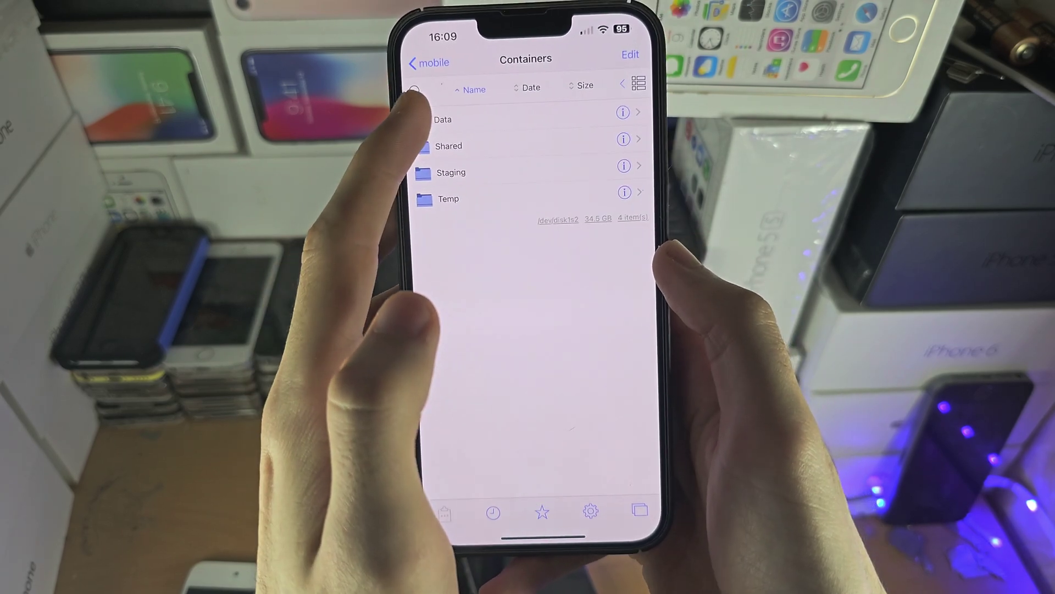
pyautogui.click(483, 100)
pyautogui.click(469, 110)
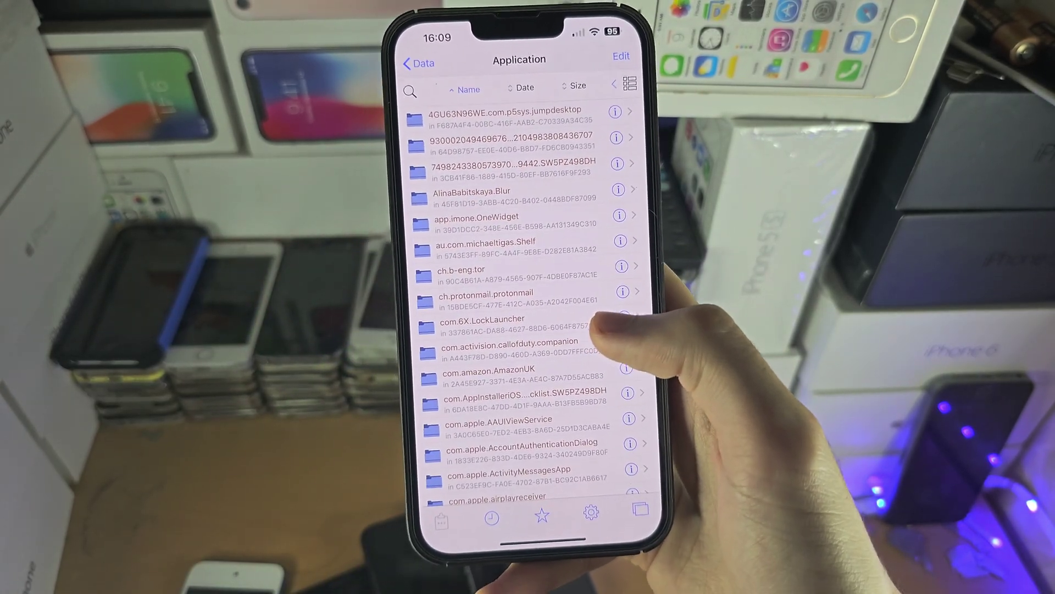
pyautogui.scroll(-5, 527, 280)
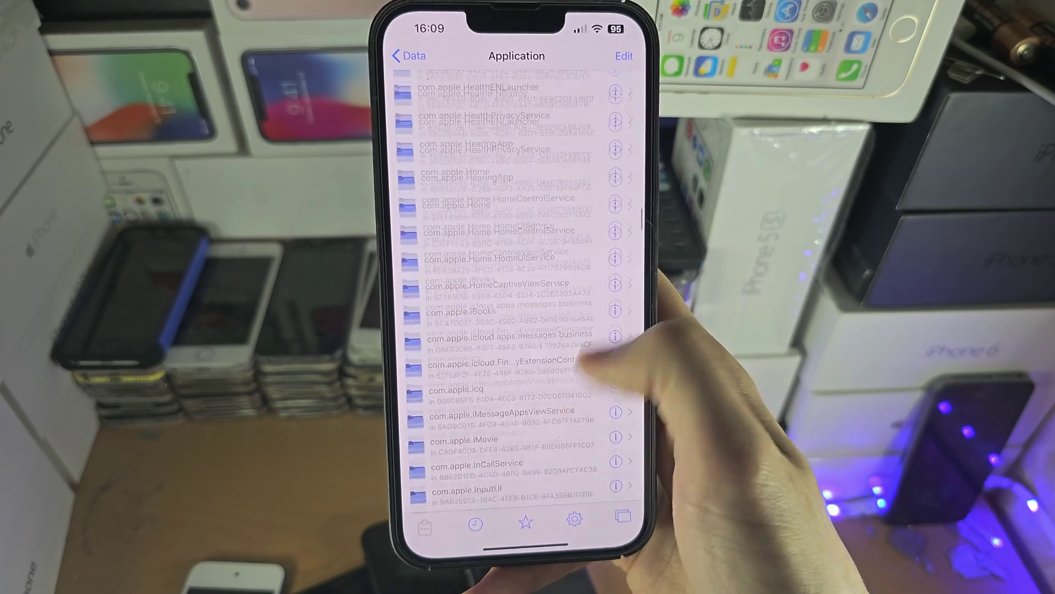
pyautogui.scroll(-10, 528, 280)
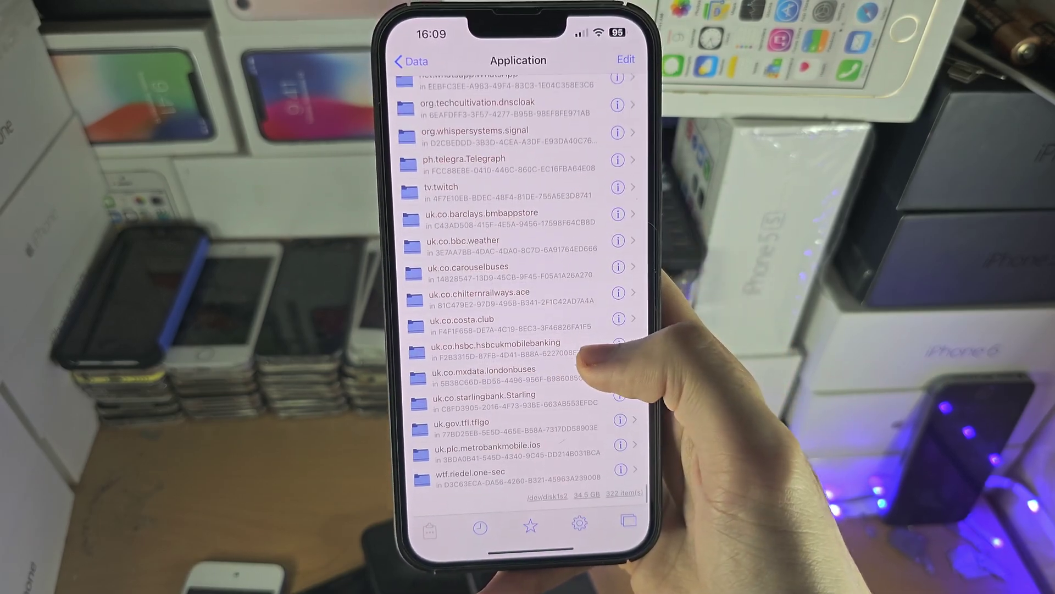
# View uk.co.bbc.weather's Library > Preferences folder, swipe back, and return home.
pyautogui.click(577, 326)
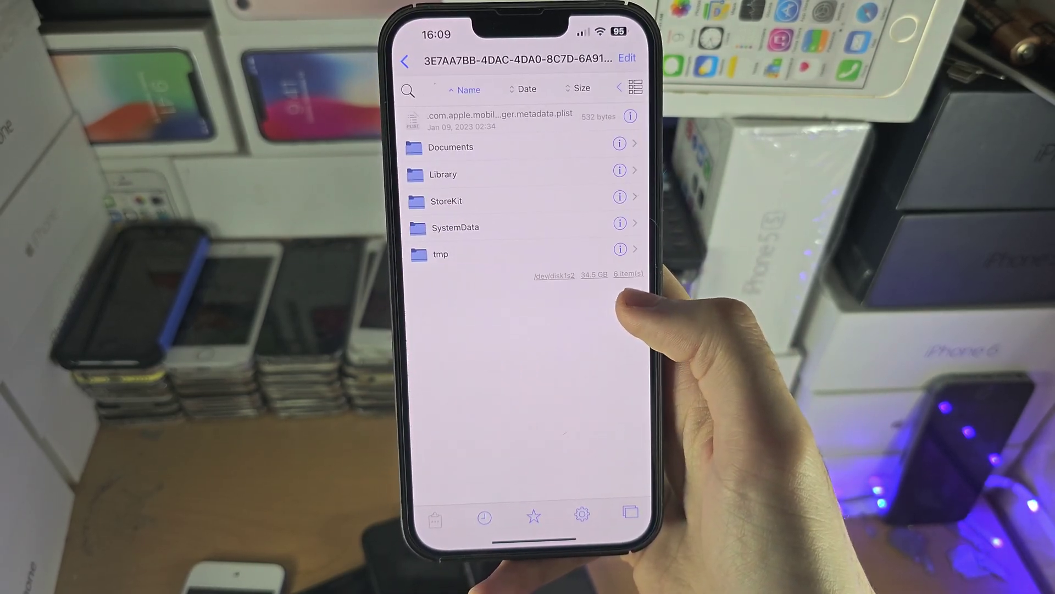
pyautogui.click(439, 176)
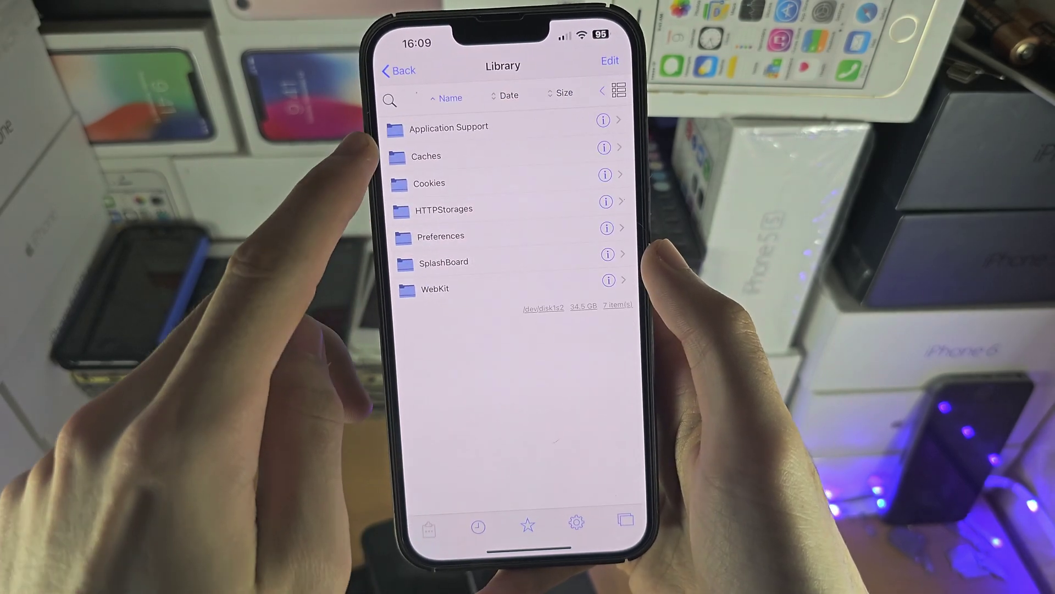
pyautogui.click(443, 236)
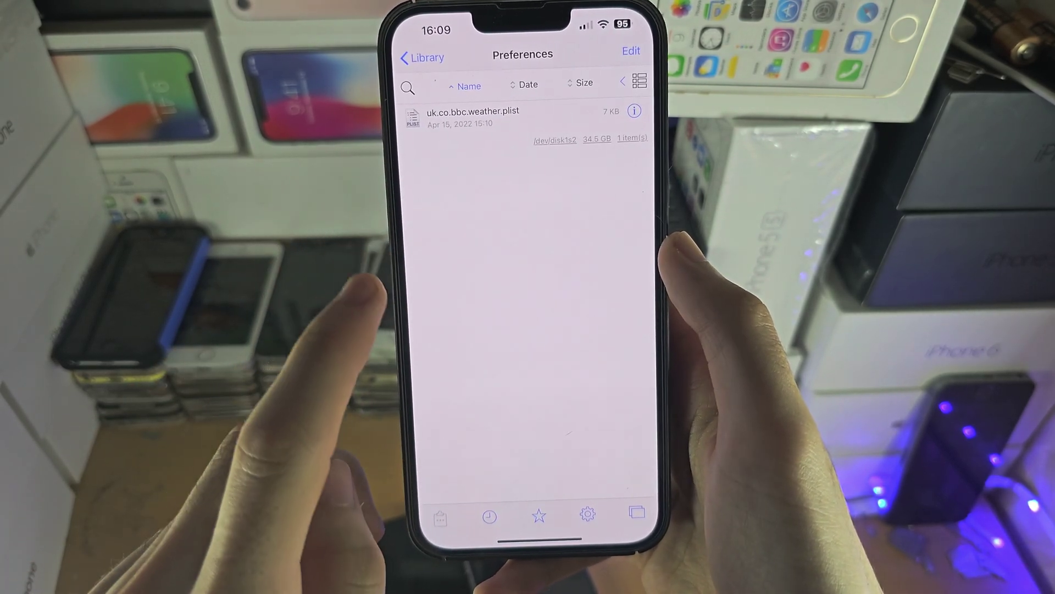
pyautogui.moveTo(408, 322)
pyautogui.mouseDown()
pyautogui.moveTo(442, 353)
pyautogui.moveTo(578, 371)
pyautogui.mouseUp()
pyautogui.moveTo(417, 363); pyautogui.dragTo(578, 380)
pyautogui.moveTo(532, 540); pyautogui.dragTo(528, 347)
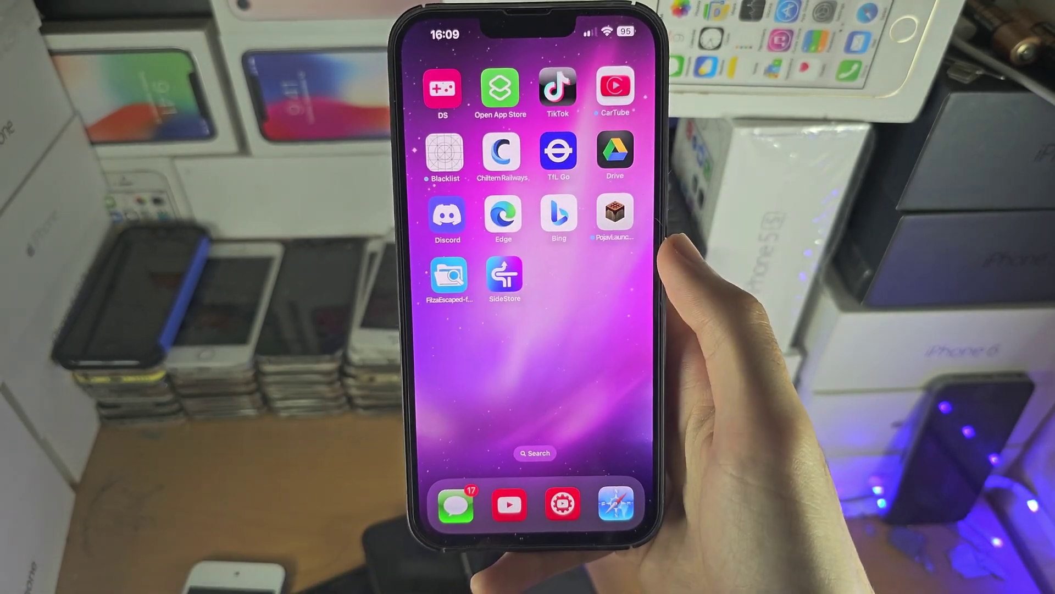
pyautogui.click(433, 290)
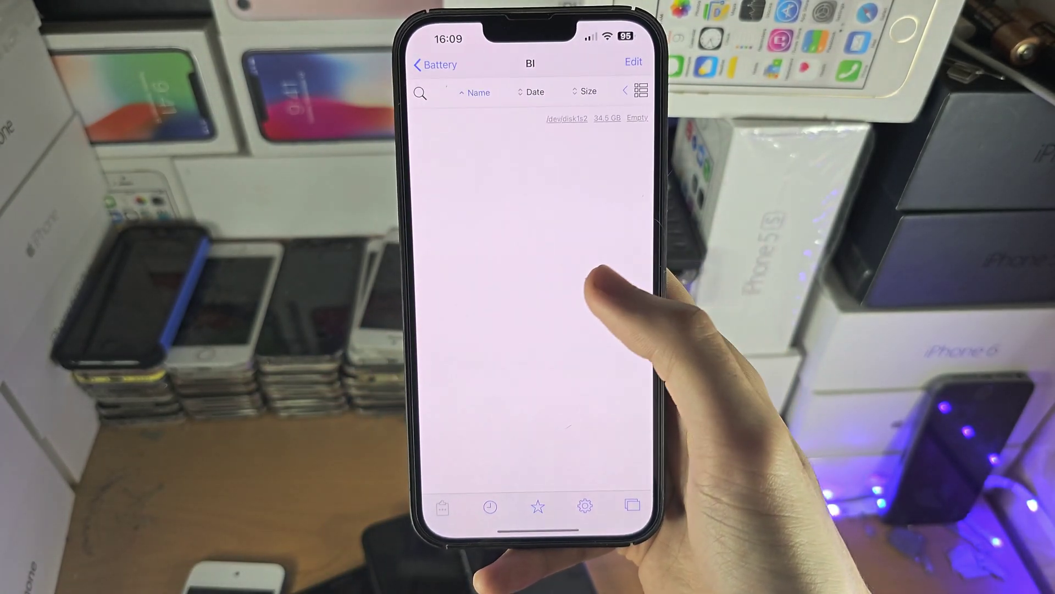
pyautogui.moveTo(458, 371); pyautogui.dragTo(578, 380)
pyautogui.moveTo(421, 372); pyautogui.dragTo(560, 380)
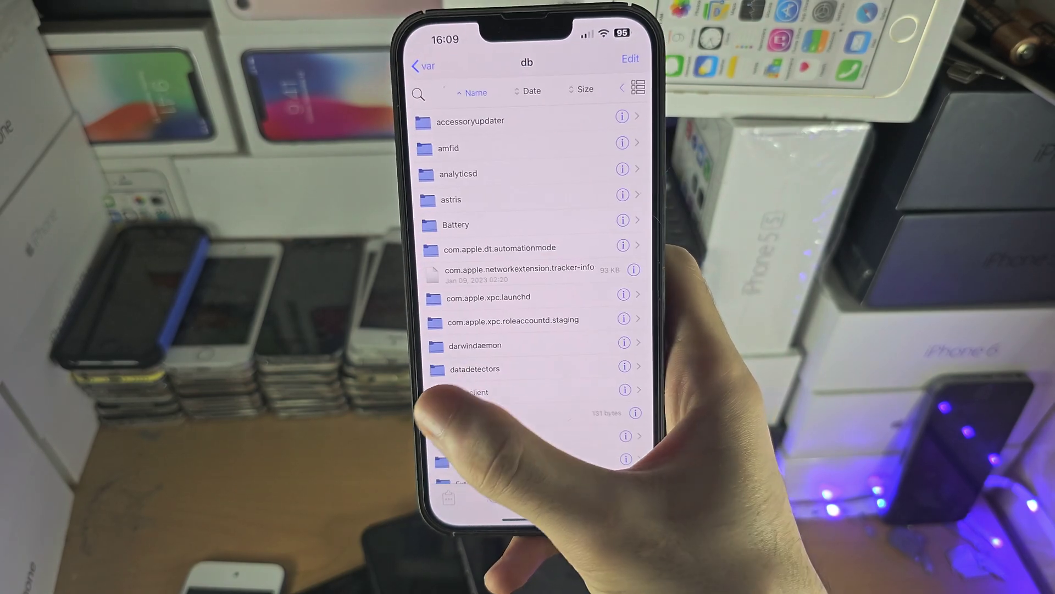